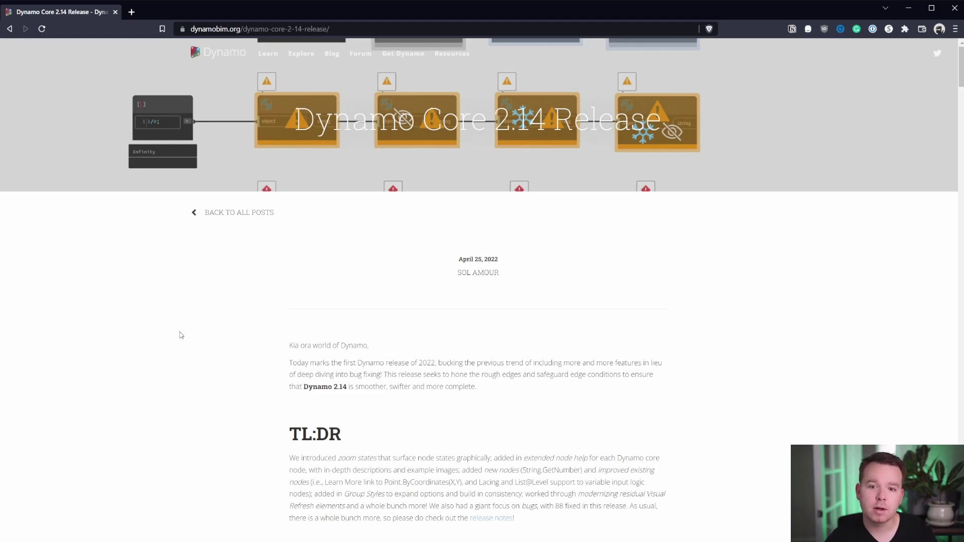
# Scroll the Dynamo Core 2.14 release post past its TL;DR summary
pyautogui.scroll(-5, 171, 314)
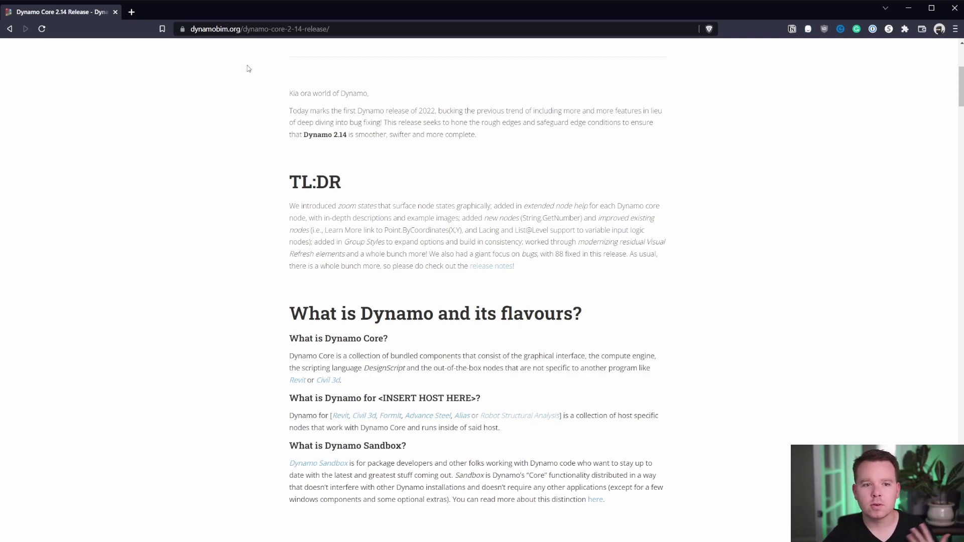
# Load dynamobuilds.com in the new browser tab
pyautogui.click(133, 14)
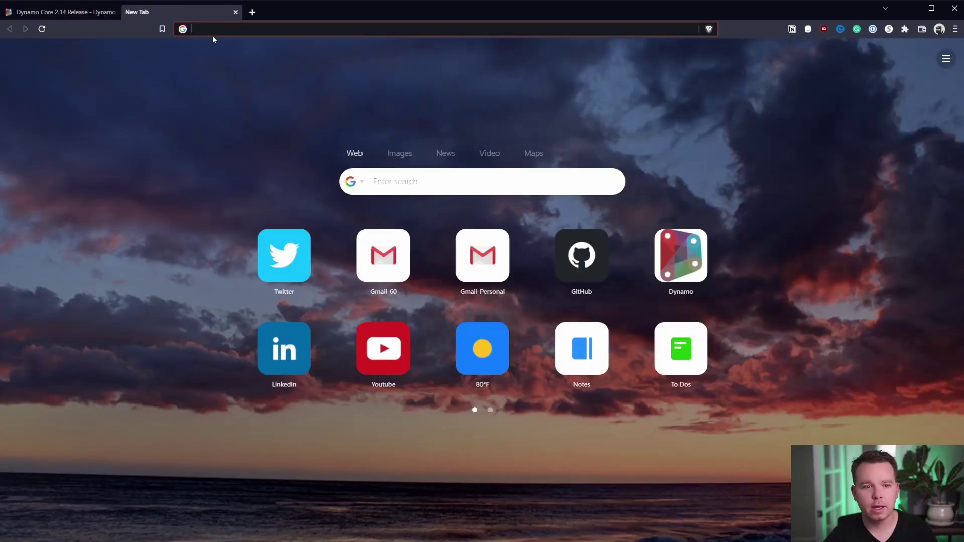
pyautogui.write('dynamob')
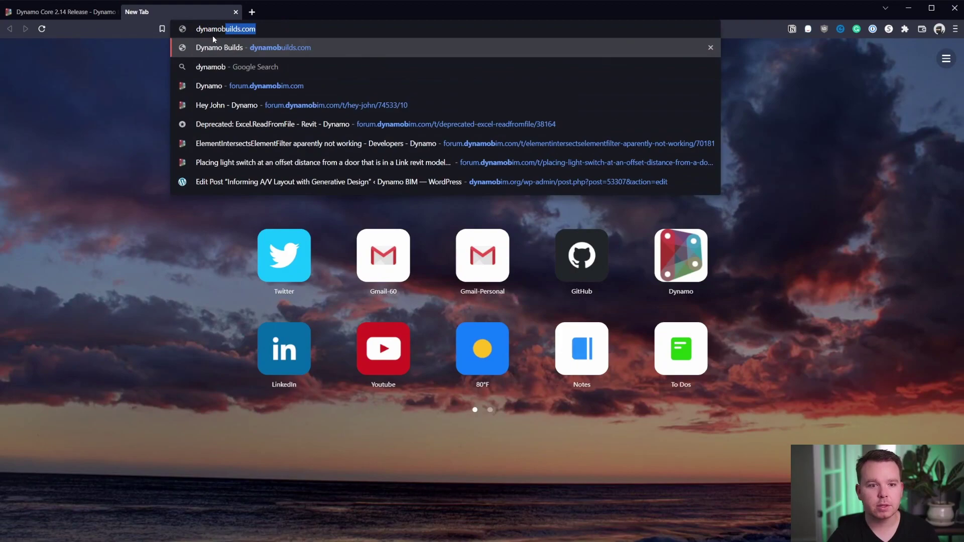
pyautogui.press('Return')
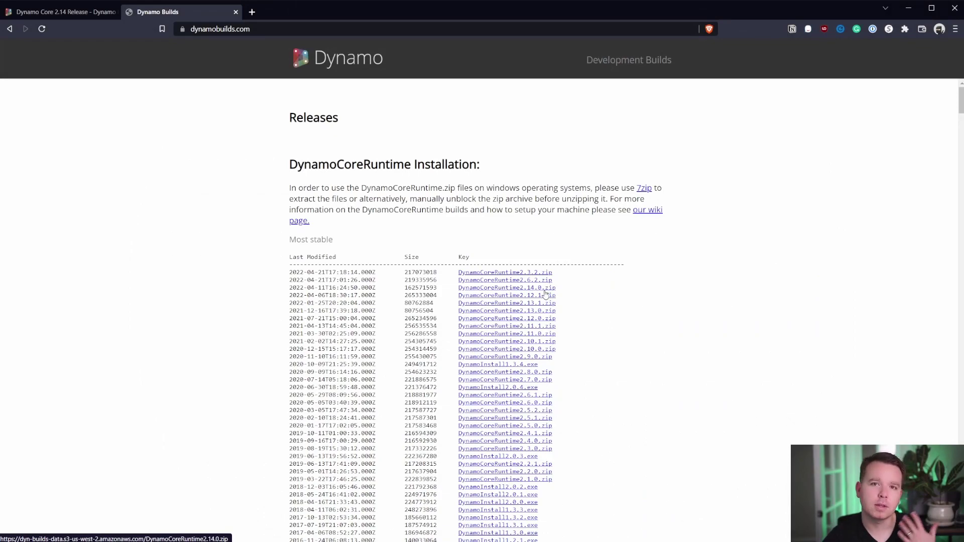
# Scroll further through the 2.14 release post, then switch to Dynamo
pyautogui.hotkey('ctrl', 'shift', 'Tab')
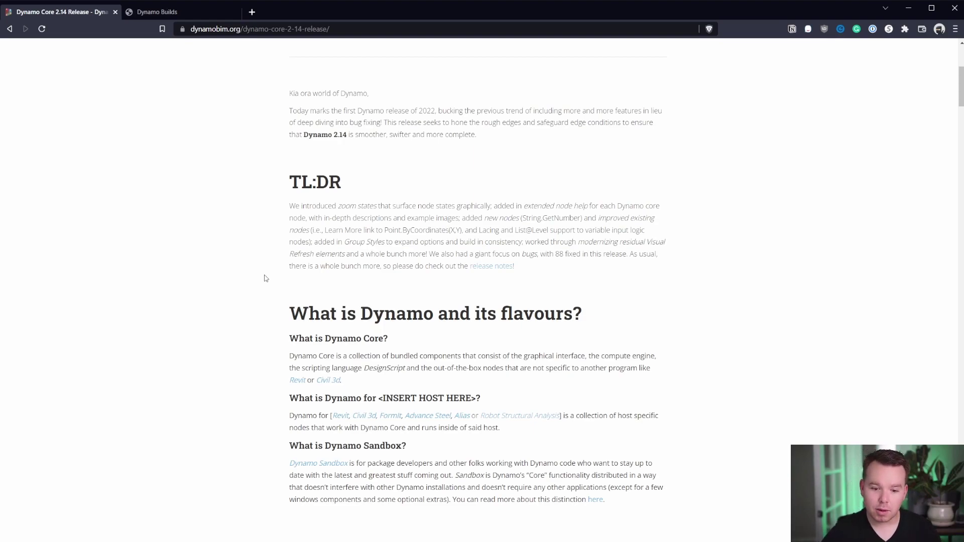
pyautogui.scroll(-5, 523, 104)
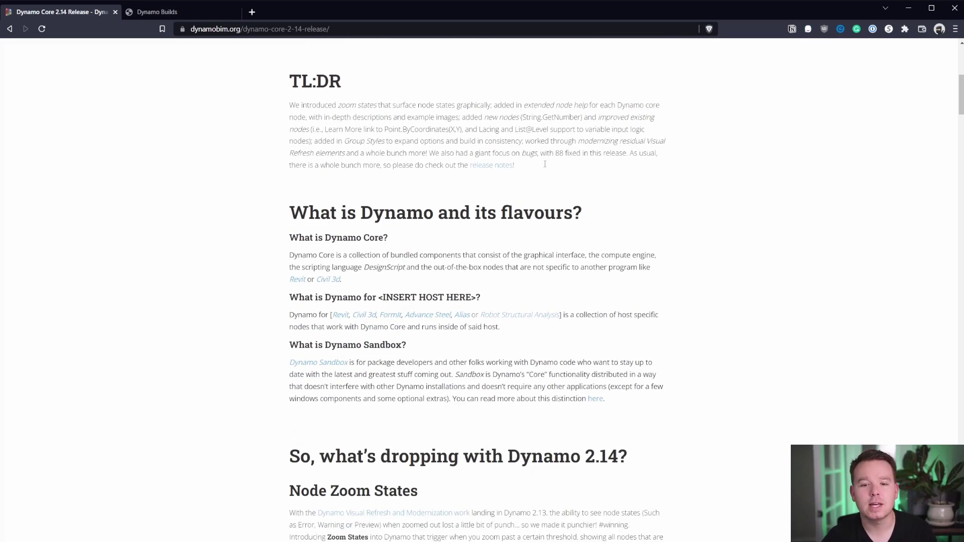
pyautogui.hotkey('alt', 'Tab')
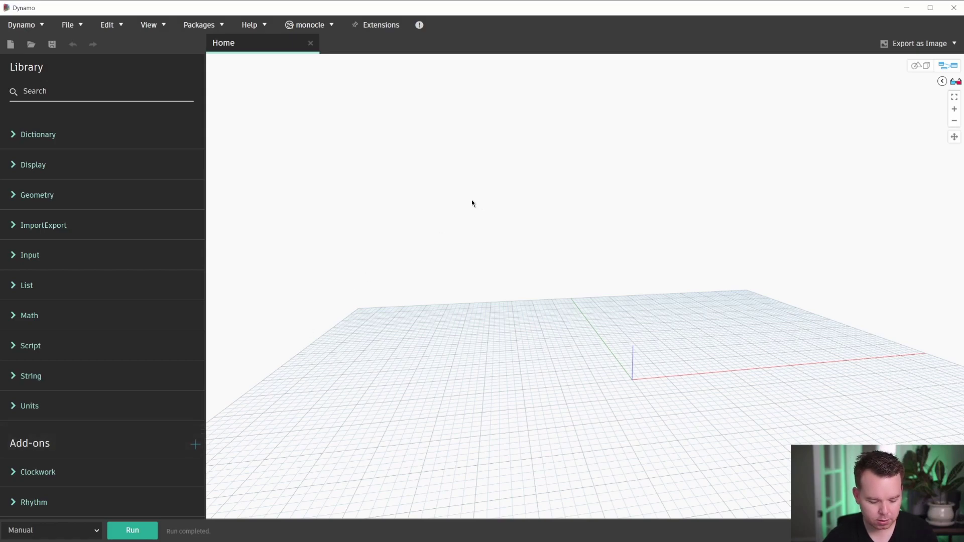
# Add an erroring '!' Code Block and move it up and left
pyautogui.doubleClick(482, 215)
pyautogui.write('!')
pyautogui.click(468, 282)
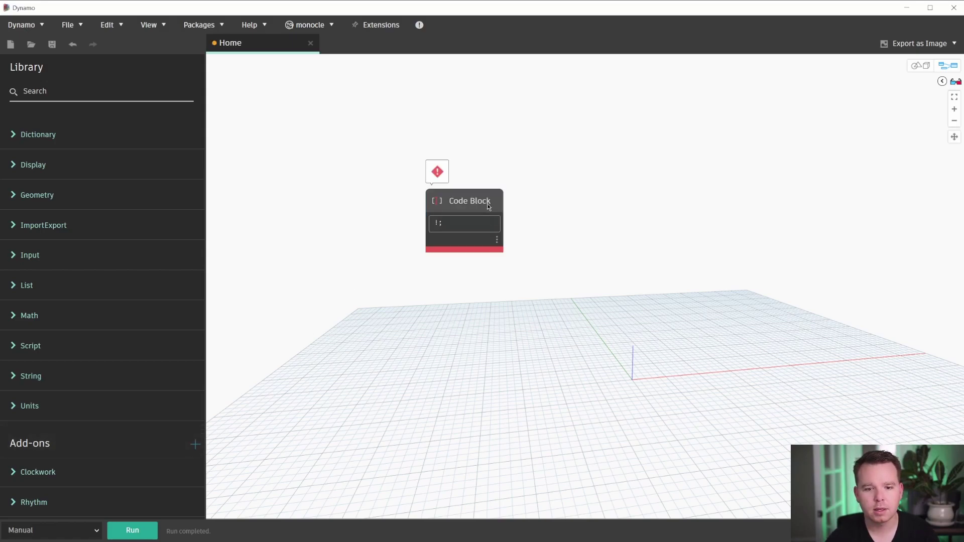
pyautogui.moveTo(488, 207); pyautogui.dragTo(445, 167)
# Add a + node fed by two '1;' Code Blocks on its x and y inputs
pyautogui.rightClick(466, 295)
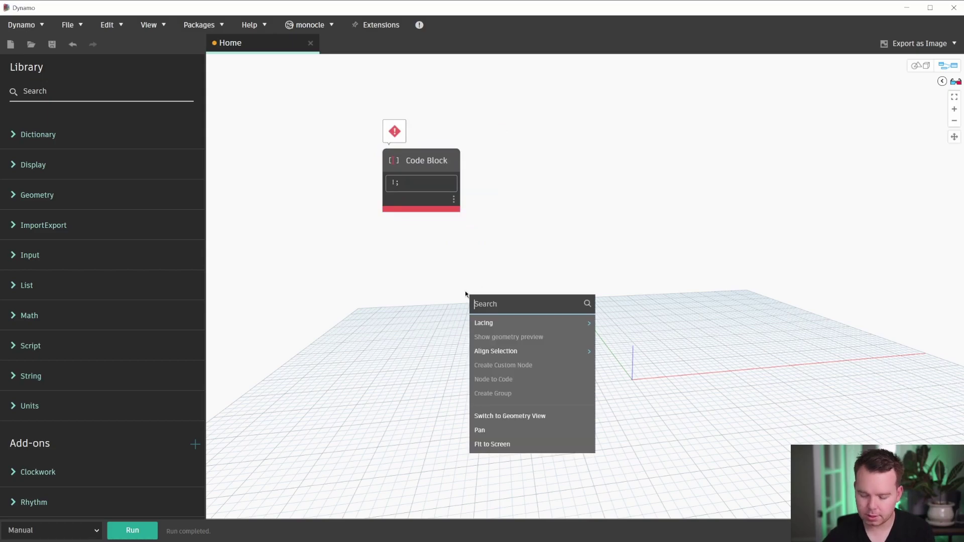
pyautogui.write('+')
pyautogui.press('Return')
pyautogui.doubleClick(499, 314)
pyautogui.write('1')
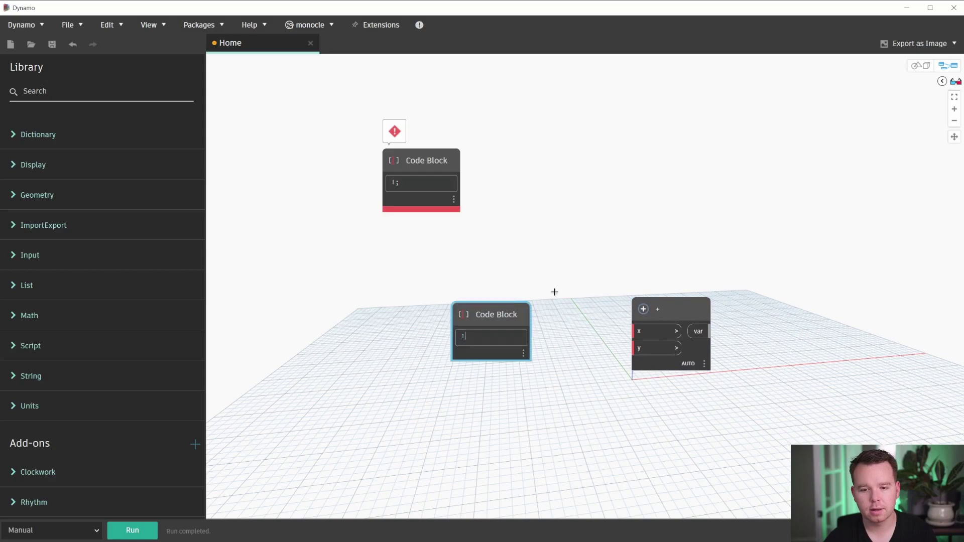
pyautogui.press('Escape')
pyautogui.hotkey('ctrl', 'c')
pyautogui.hotkey('ctrl', 'v')
pyautogui.moveTo(519, 417); pyautogui.dragTo(630, 349)
pyautogui.moveTo(523, 336); pyautogui.dragTo(633, 332)
# Freeze the upper '1;' Code Block and its downstream + node
pyautogui.moveTo(504, 321); pyautogui.dragTo(481, 318)
pyautogui.rightClick(481, 318)
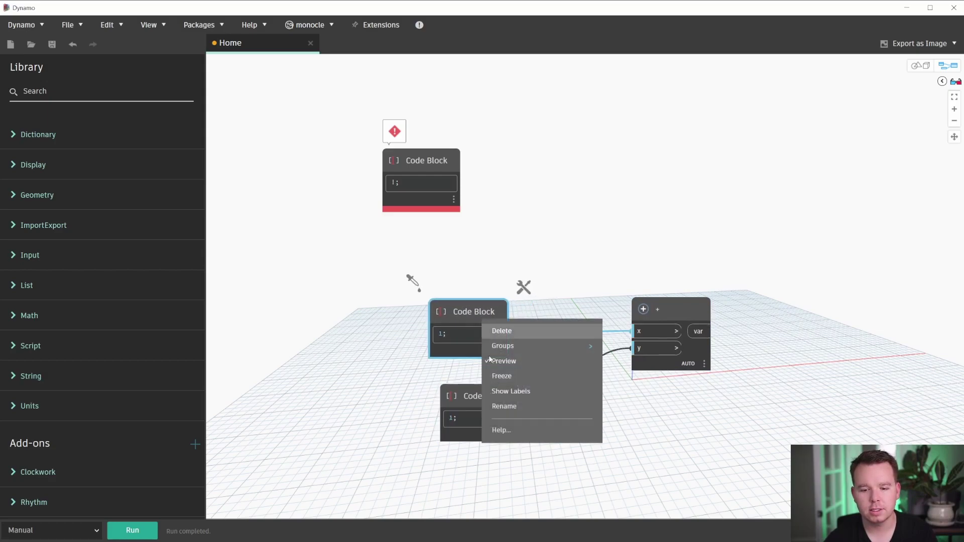
pyautogui.click(502, 376)
# Turn off geometry preview for the lower '1;' block and reposition the erroring block
pyautogui.moveTo(560, 371); pyautogui.dragTo(495, 268, button='middle')
pyautogui.rightClick(416, 297)
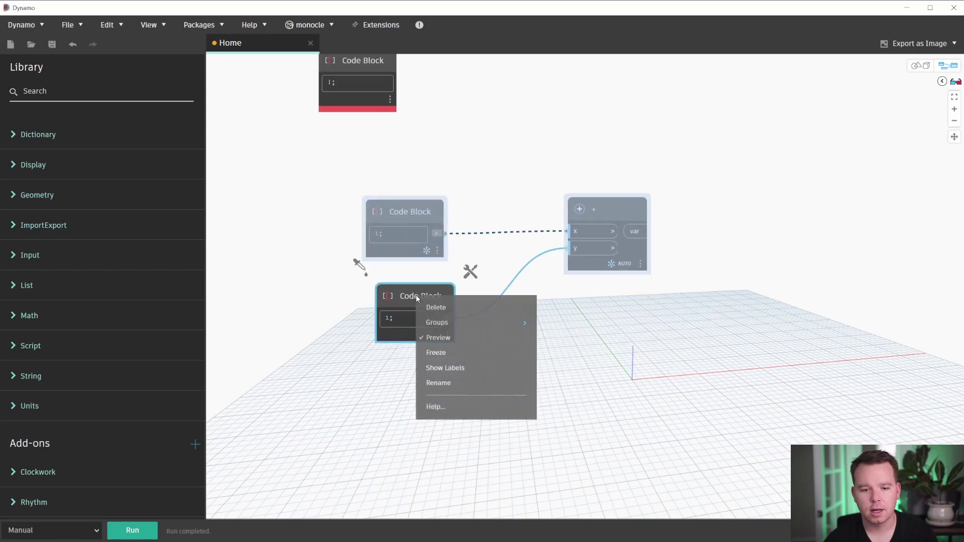
pyautogui.click(435, 338)
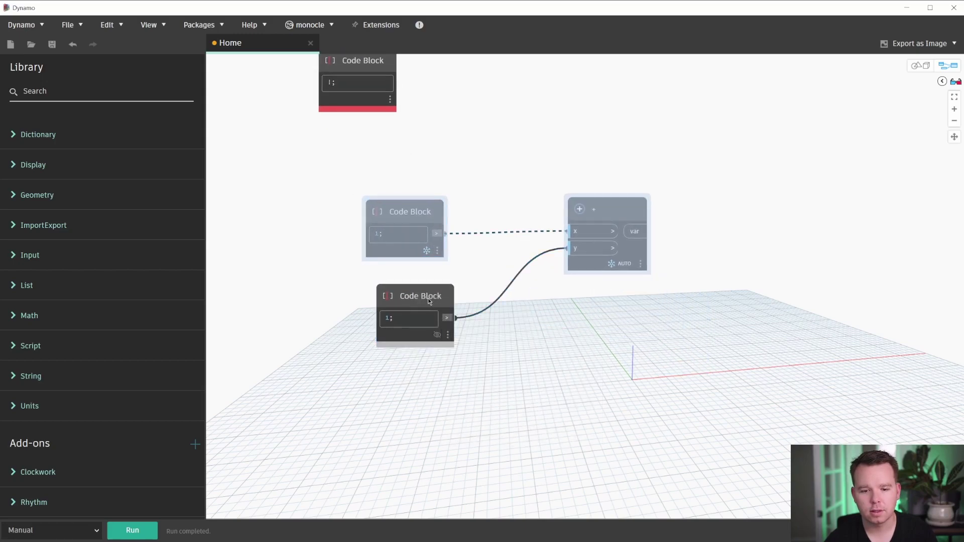
pyautogui.moveTo(429, 302); pyautogui.dragTo(457, 344, button='middle')
pyautogui.moveTo(390, 95); pyautogui.dragTo(438, 125)
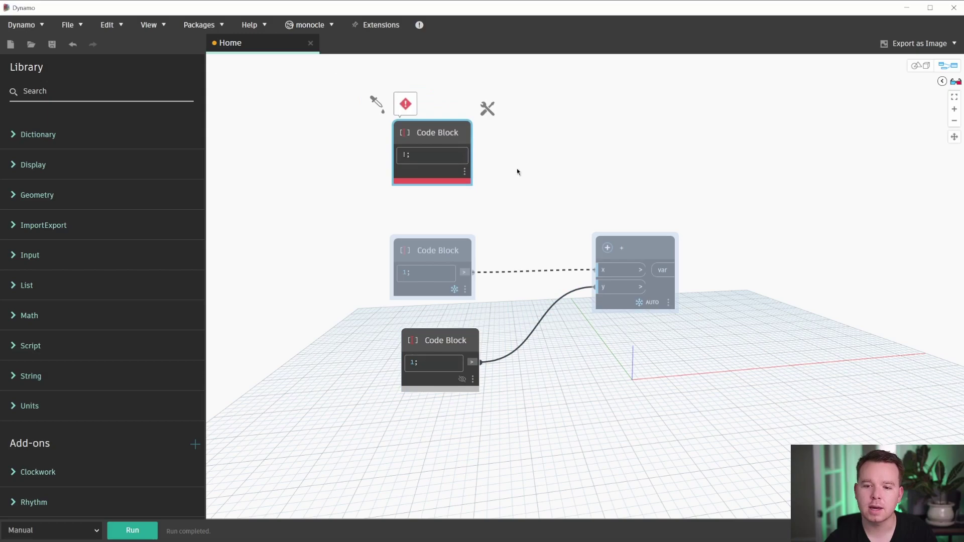
pyautogui.click(517, 170)
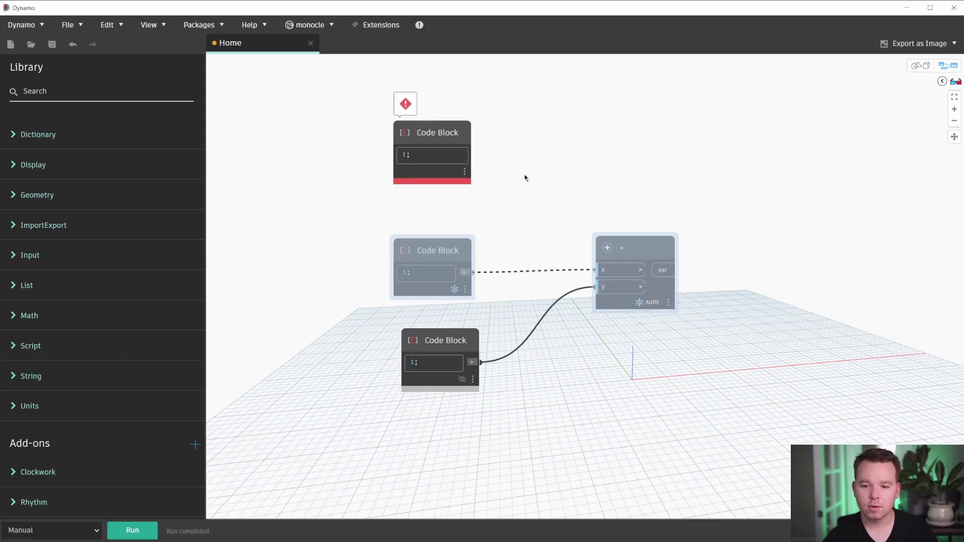
pyautogui.scroll(-2, 524, 178)
pyautogui.scroll(1, 590, 234)
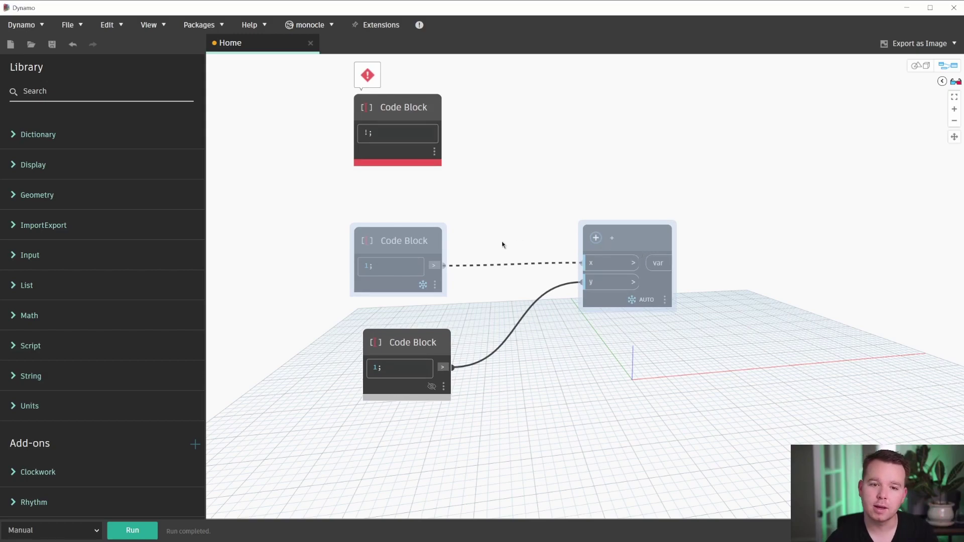
pyautogui.scroll(-1, 497, 247)
pyautogui.scroll(-4, 497, 249)
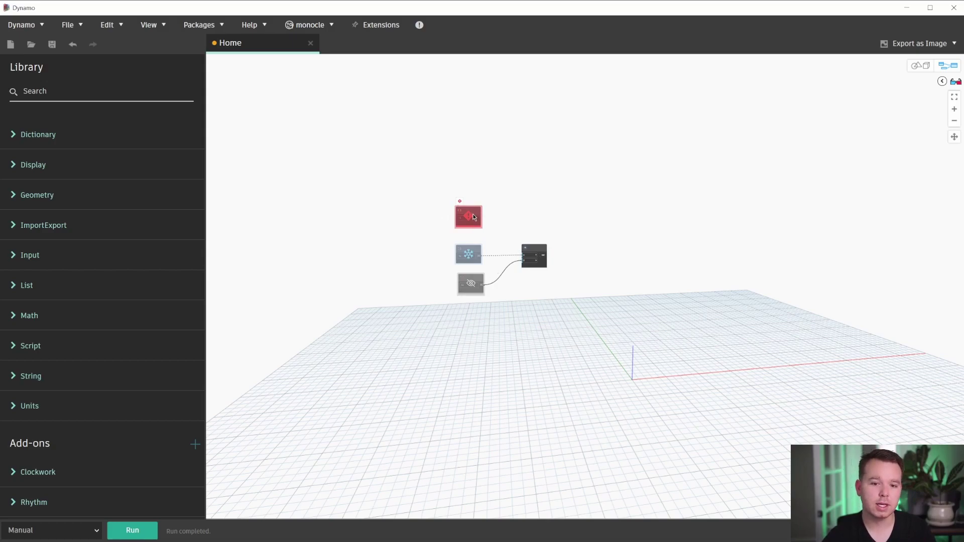
pyautogui.scroll(2, 471, 224)
pyautogui.scroll(-1, 477, 228)
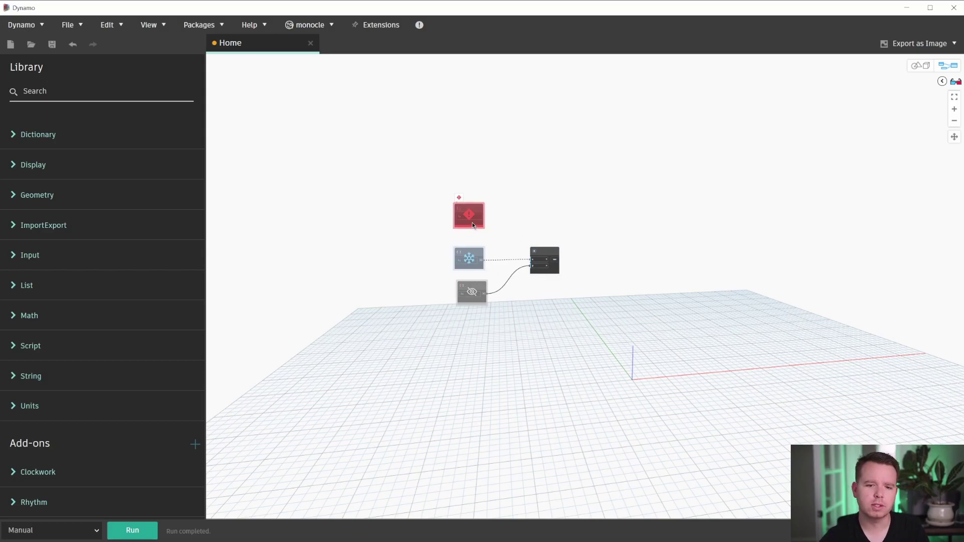
pyautogui.moveTo(475, 215); pyautogui.dragTo(479, 219)
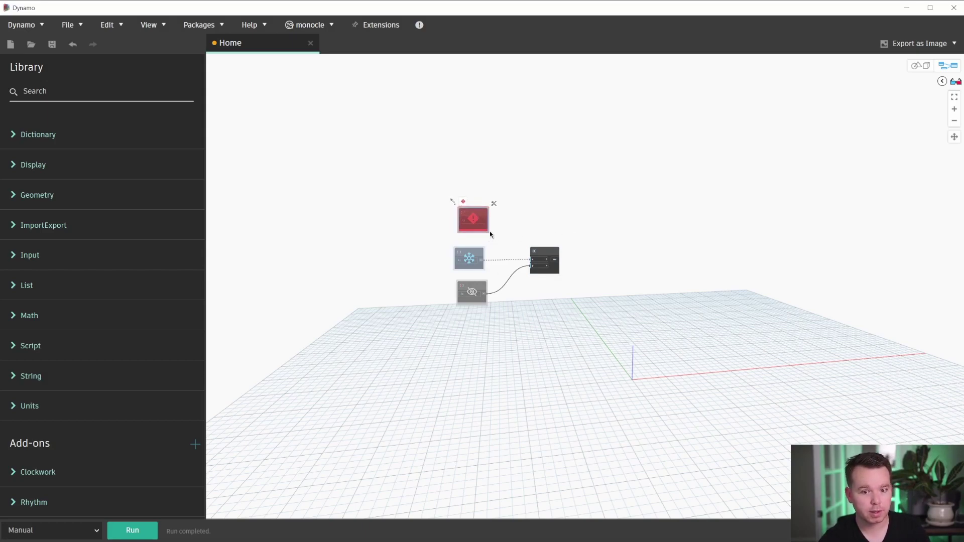
pyautogui.scroll(4, 500, 227)
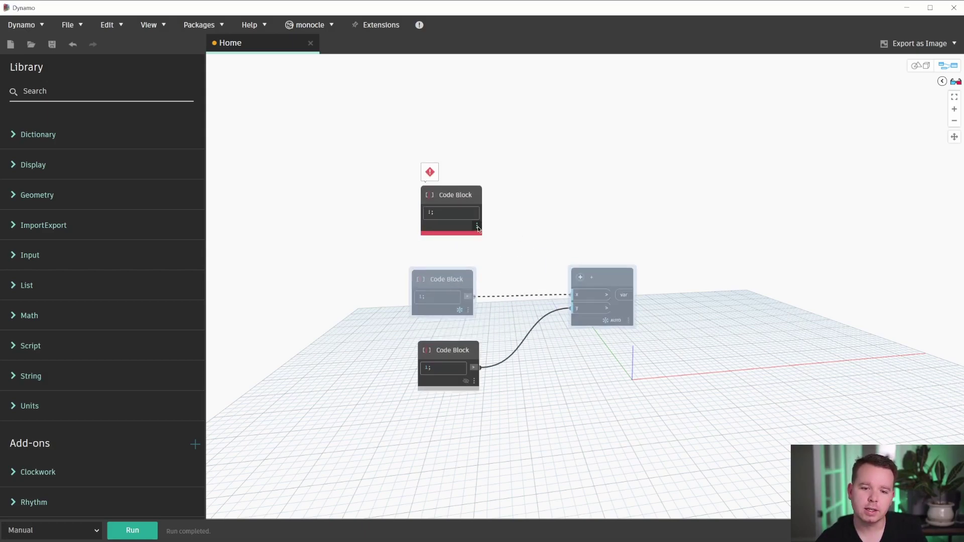
pyautogui.moveTo(443, 205); pyautogui.dragTo(441, 204)
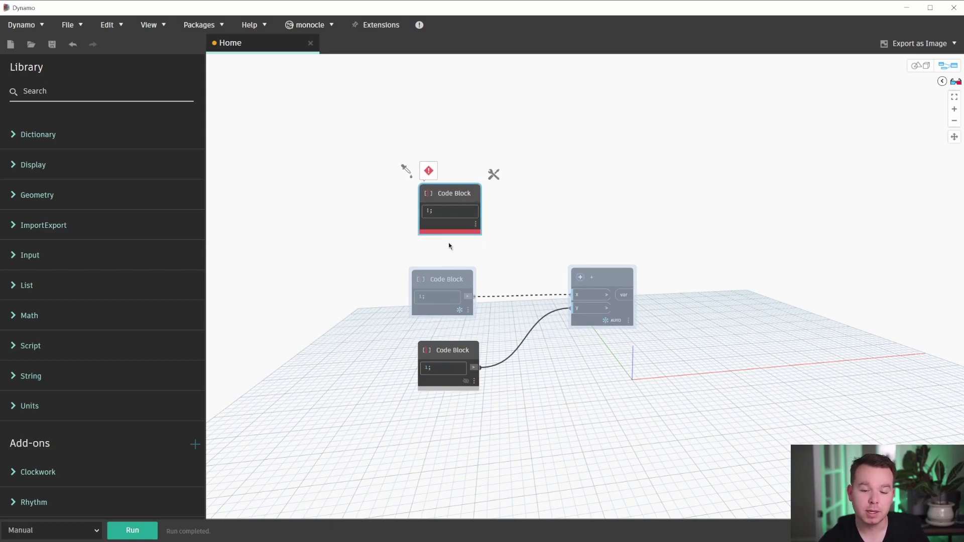
pyautogui.click(304, 404)
pyautogui.click(107, 497)
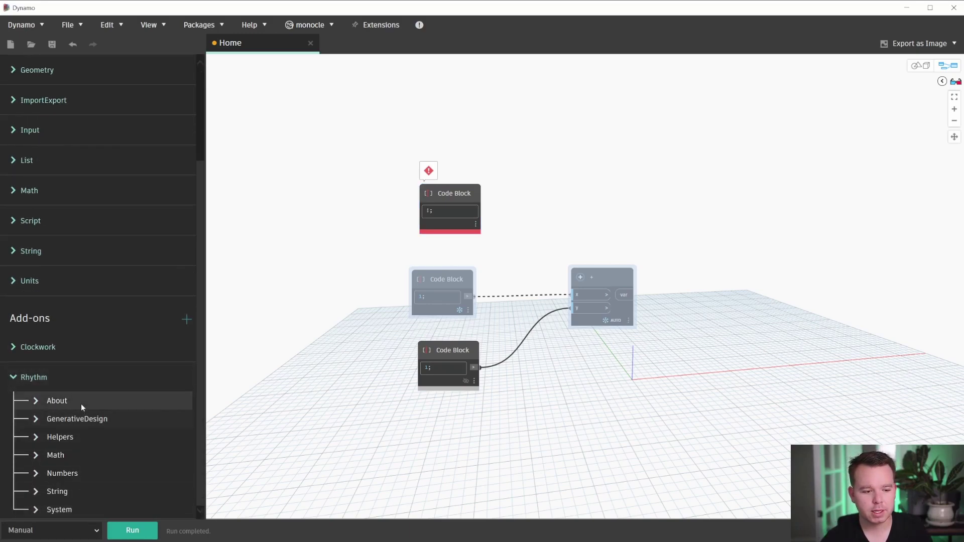
pyautogui.click(80, 401)
pyautogui.click(86, 420)
pyautogui.click(95, 444)
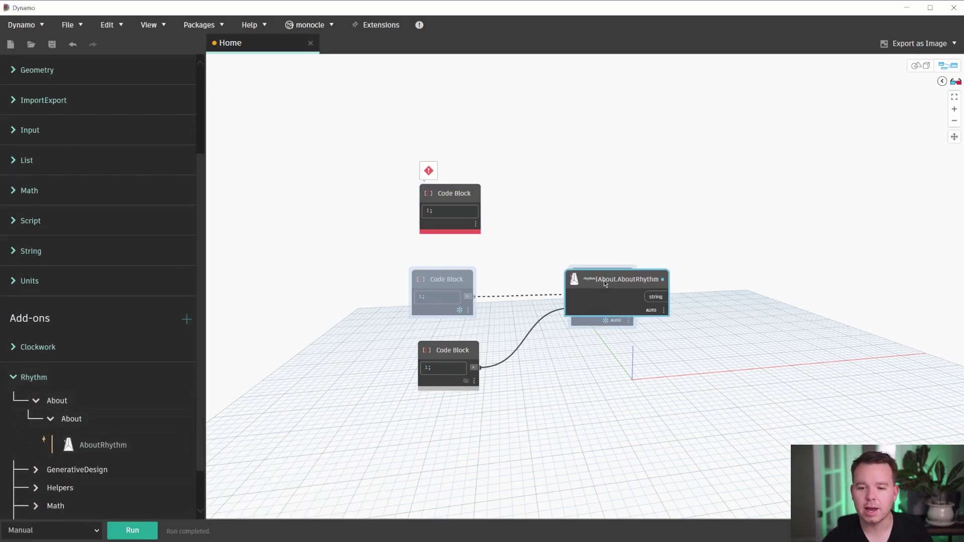
pyautogui.moveTo(605, 284); pyautogui.dragTo(717, 169)
pyautogui.click(649, 147)
pyautogui.scroll(3, 649, 147)
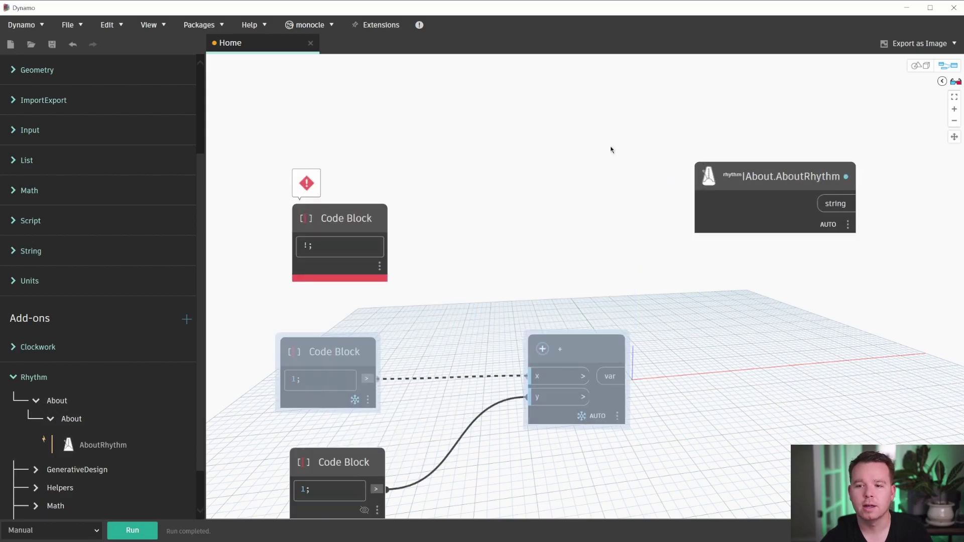
pyautogui.click(313, 25)
pyautogui.moveTo(325, 91)
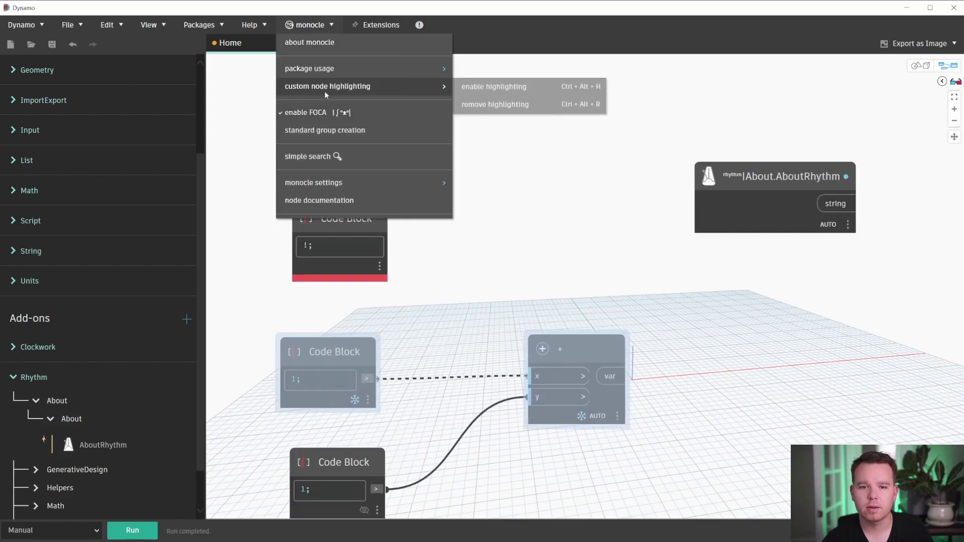
pyautogui.click(573, 93)
pyautogui.scroll(2, 750, 184)
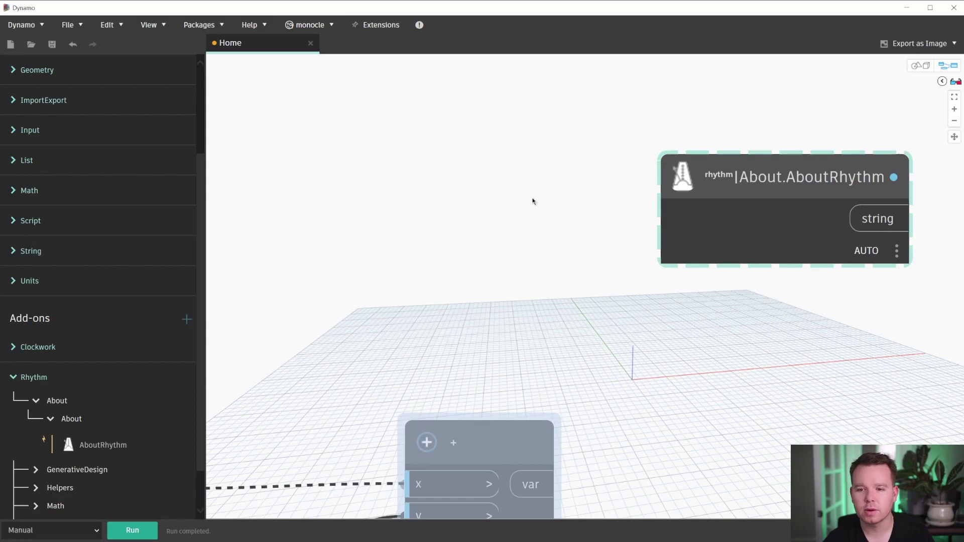
pyautogui.moveTo(693, 171); pyautogui.dragTo(632, 141)
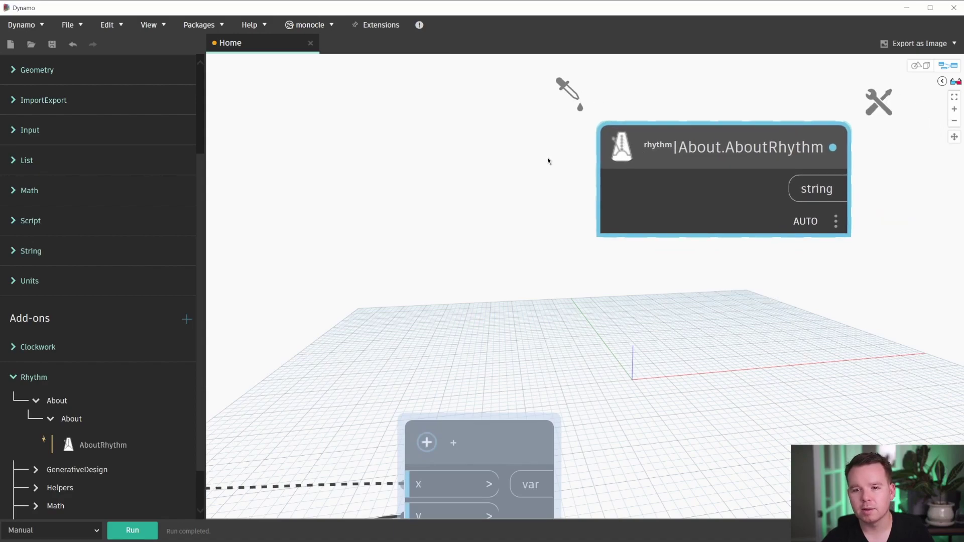
pyautogui.scroll(-10, 542, 159)
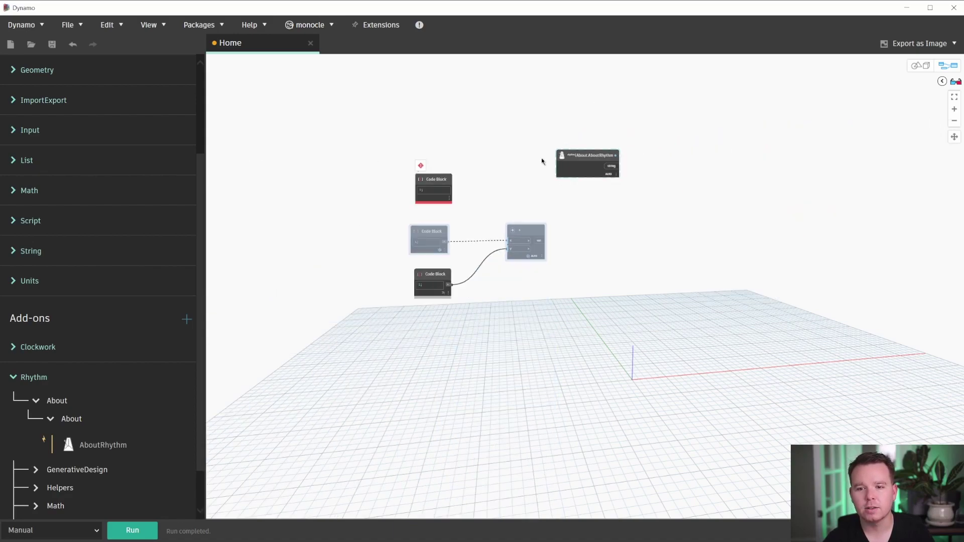
pyautogui.scroll(1, 628, 176)
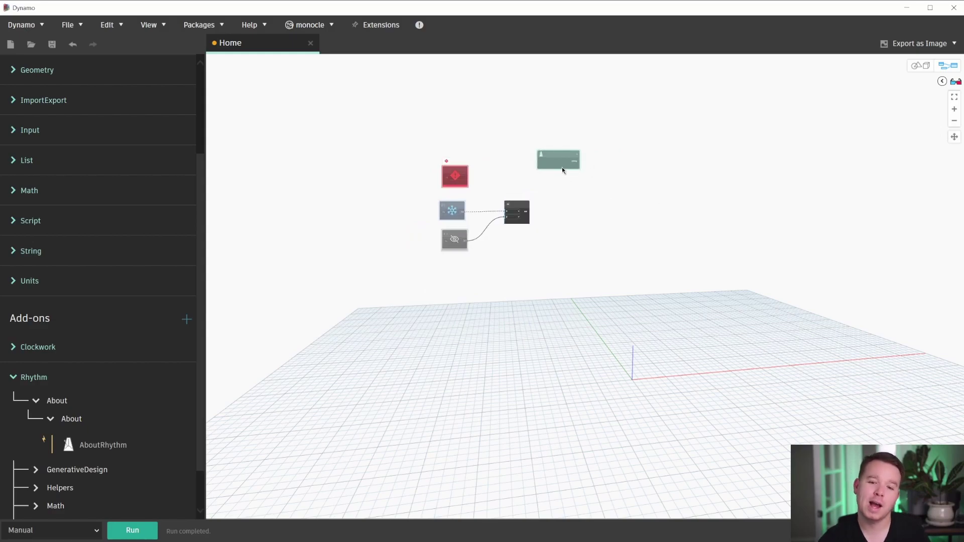
pyautogui.scroll(3, 556, 129)
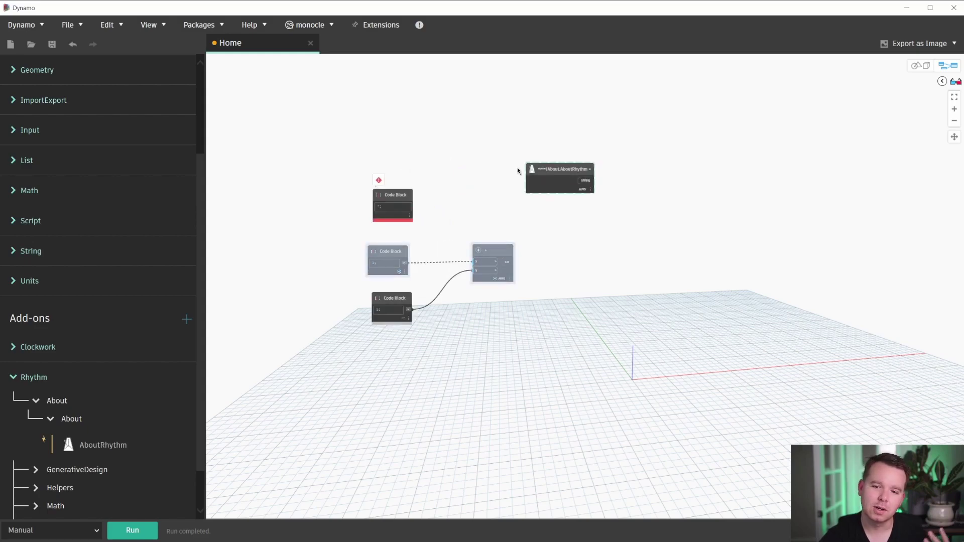
pyautogui.scroll(-4, 516, 206)
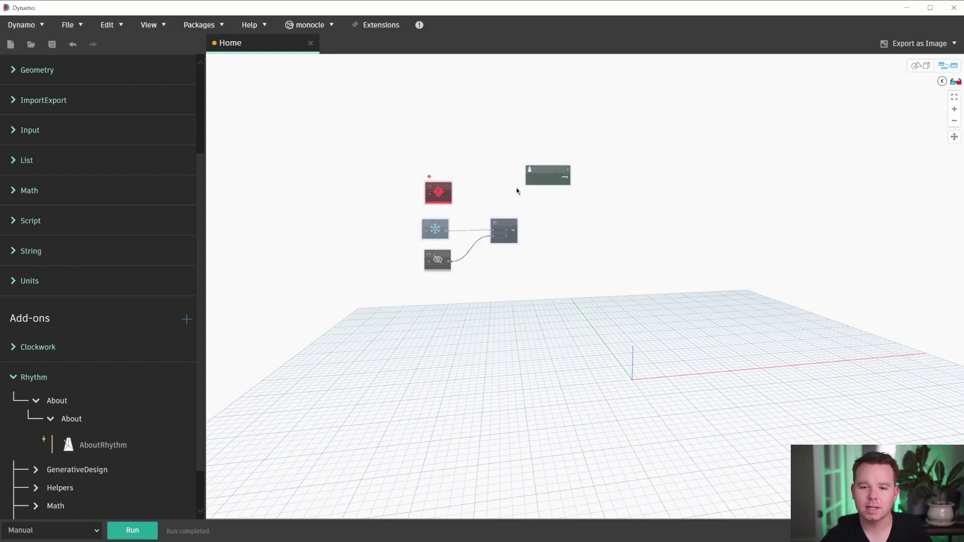
pyautogui.scroll(4, 517, 193)
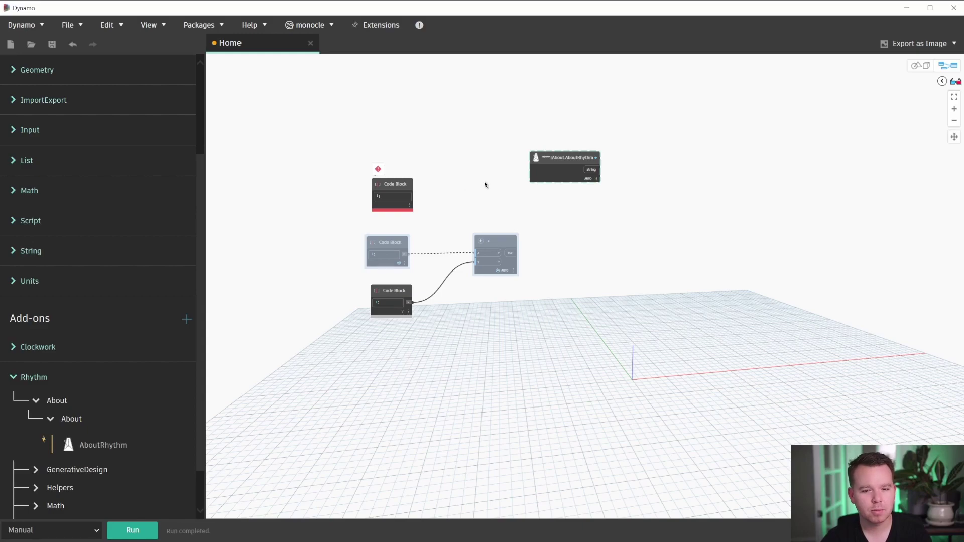
pyautogui.scroll(2, 550, 161)
# Turn off monocle's custom node highlighting near the AboutRhythm node
pyautogui.moveTo(550, 162); pyautogui.dragTo(505, 171)
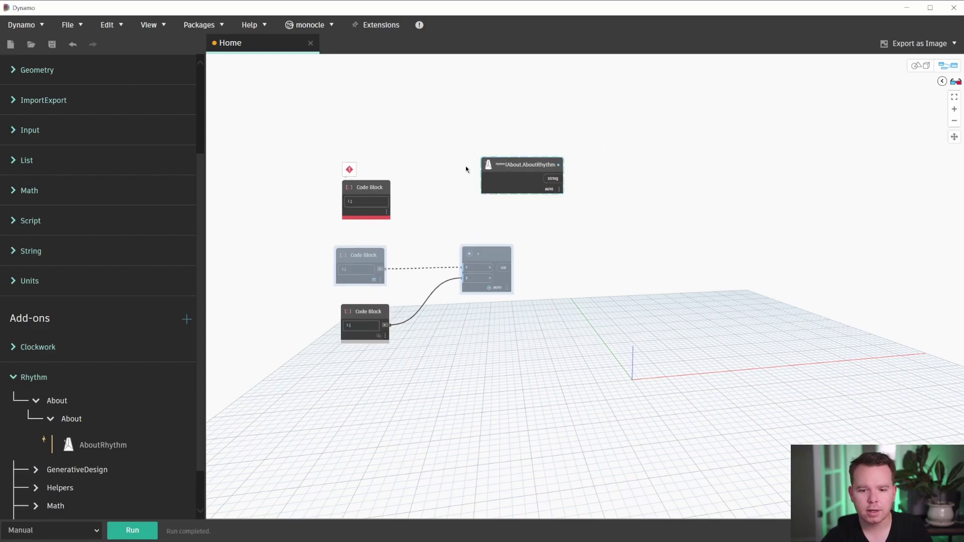
pyautogui.moveTo(465, 169); pyautogui.dragTo(537, 140, button='middle')
pyautogui.scroll(3, 537, 140)
pyautogui.click(308, 24)
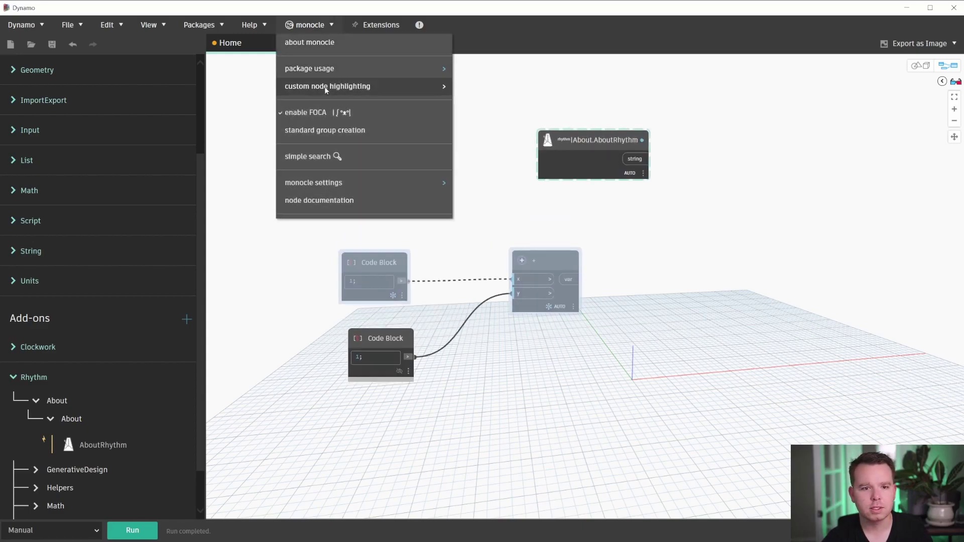
pyautogui.click(482, 100)
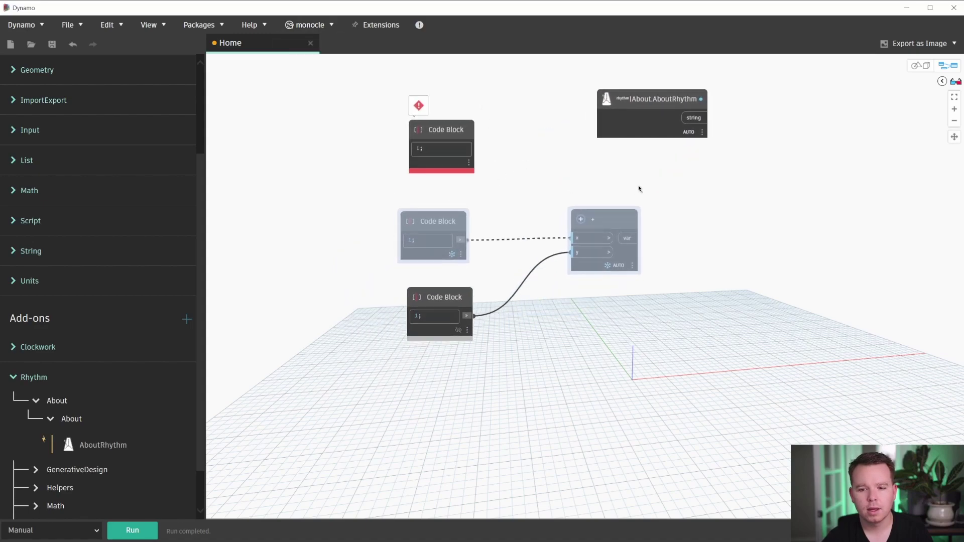
# Group the AboutRhythm node with Ctrl+G and view the group's Group Style options
pyautogui.moveTo(662, 118); pyautogui.dragTo(635, 122)
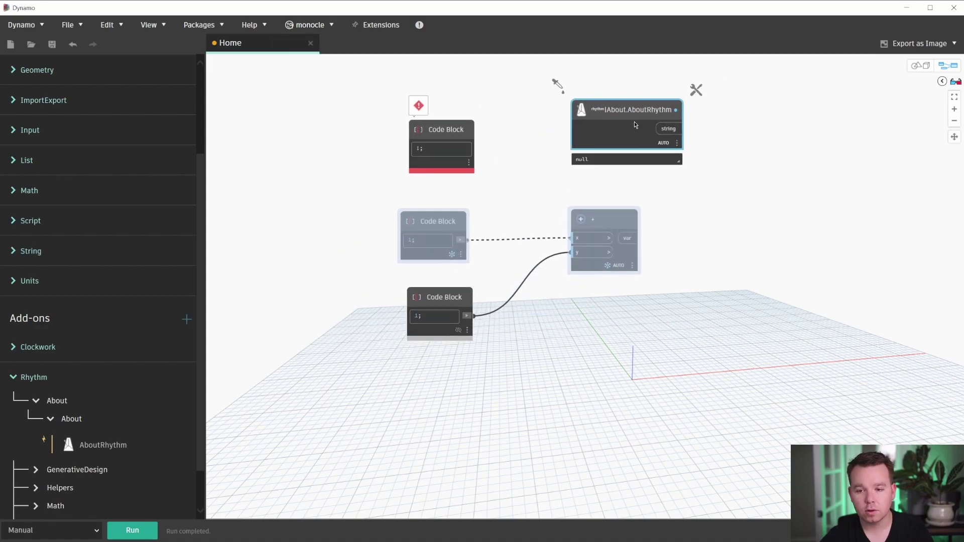
pyautogui.hotkey('ctrl', 'g')
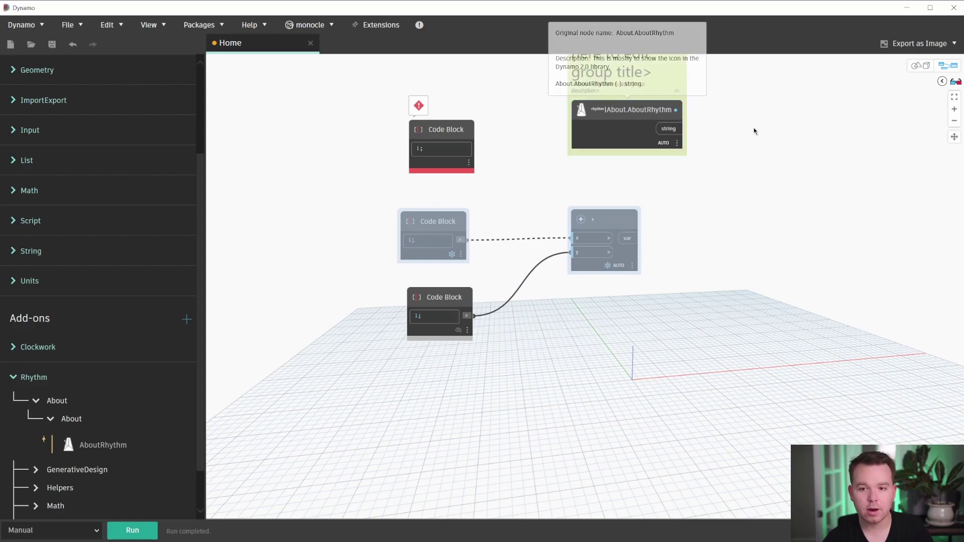
pyautogui.moveTo(706, 137); pyautogui.dragTo(466, 201, button='middle')
pyautogui.moveTo(467, 200); pyautogui.dragTo(601, 186)
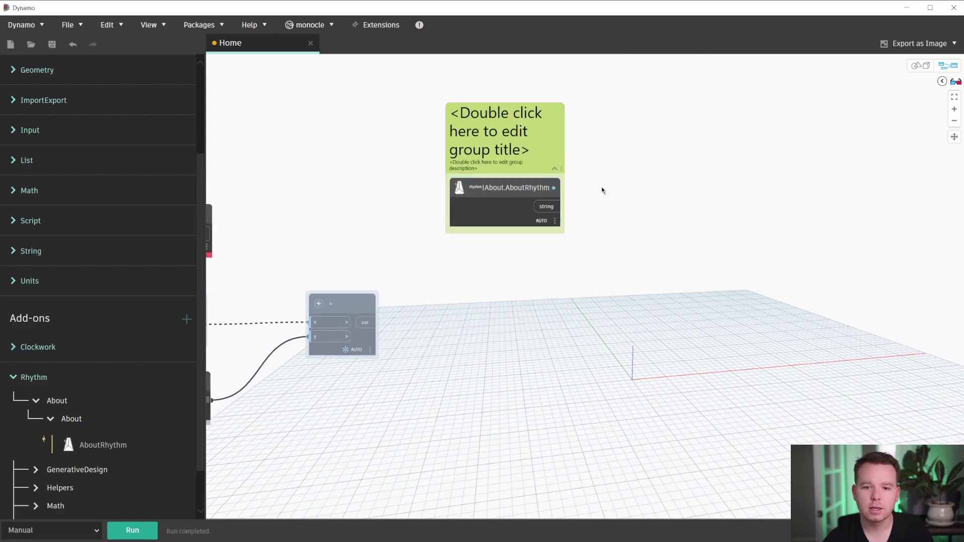
pyautogui.click(560, 171)
pyautogui.moveTo(585, 245)
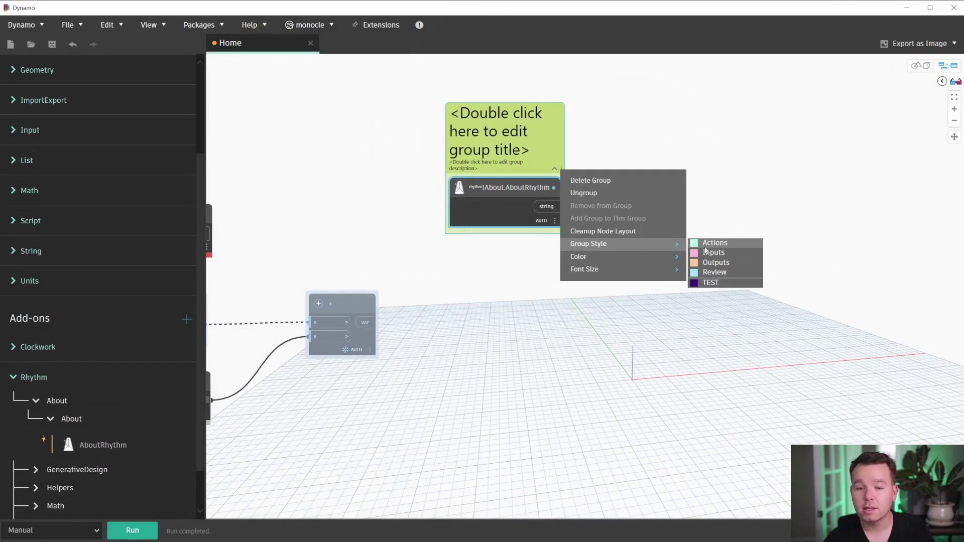
# Delete the TEST style under Preferences > Visual Settings > Group Styles
pyautogui.click(41, 27)
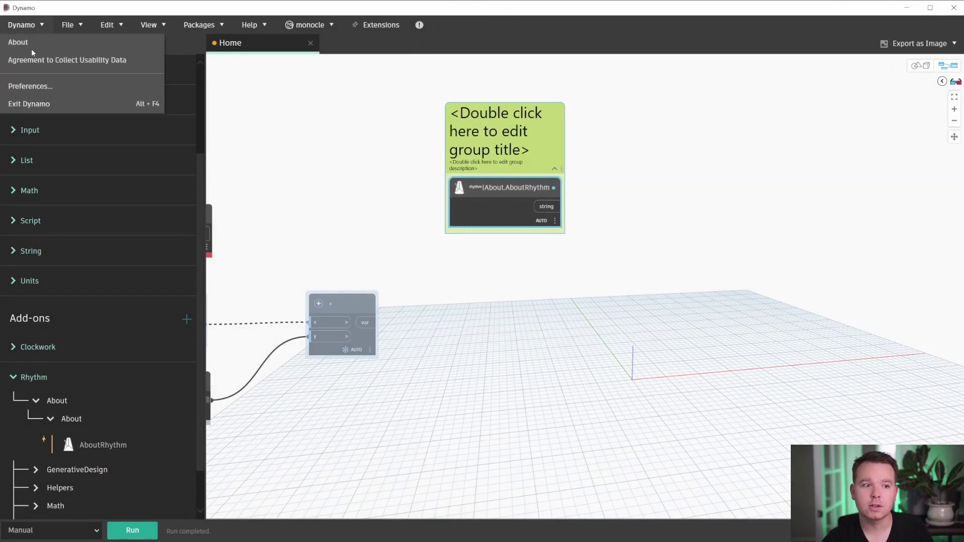
pyautogui.click(24, 87)
pyautogui.click(343, 223)
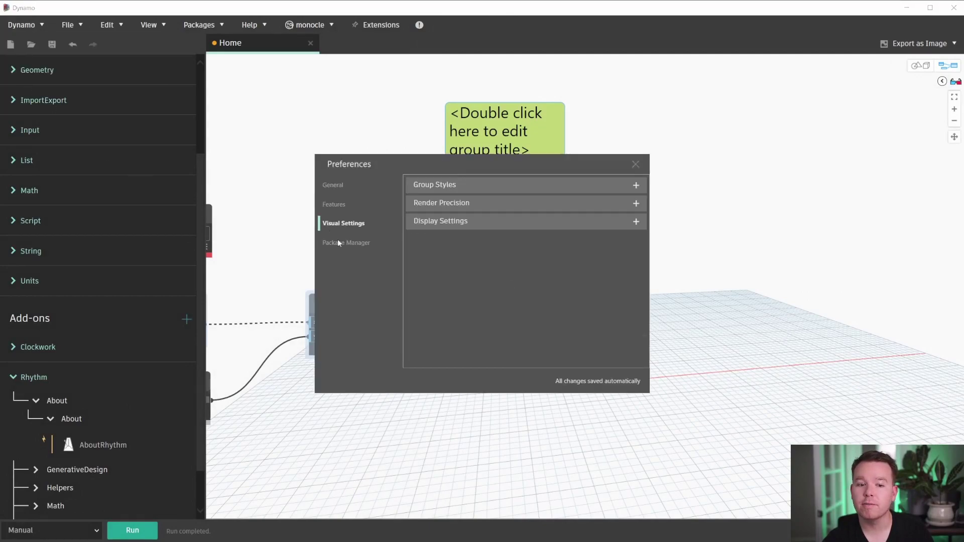
pyautogui.click(477, 185)
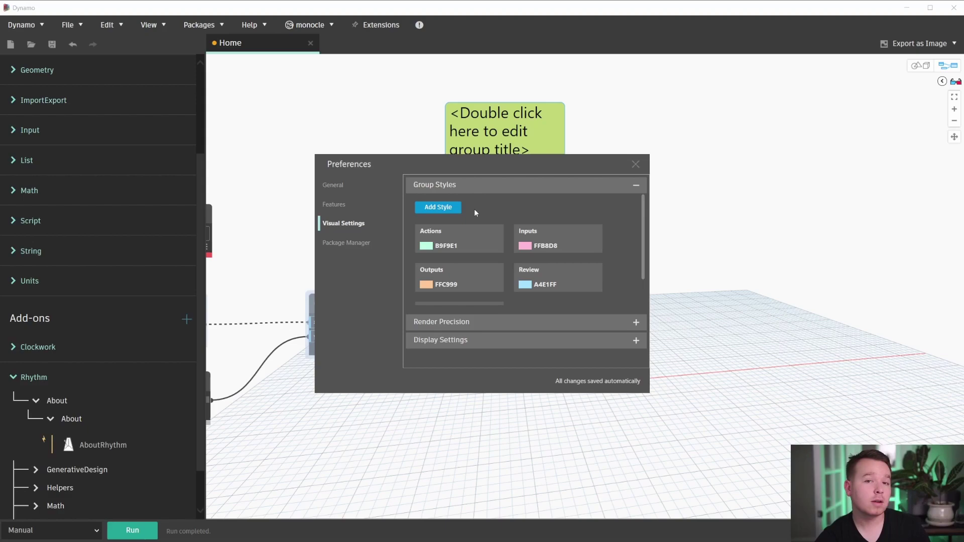
pyautogui.scroll(-1, 491, 215)
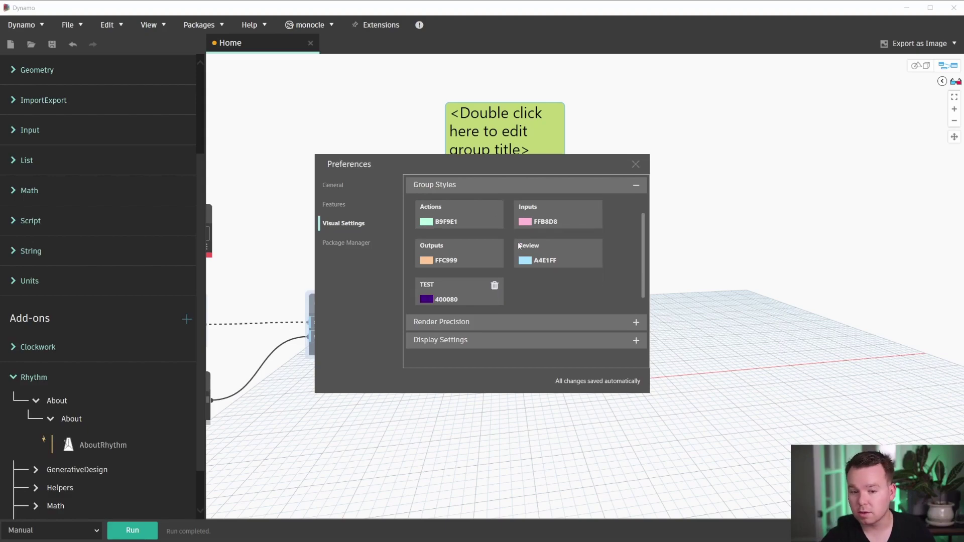
pyautogui.click(499, 295)
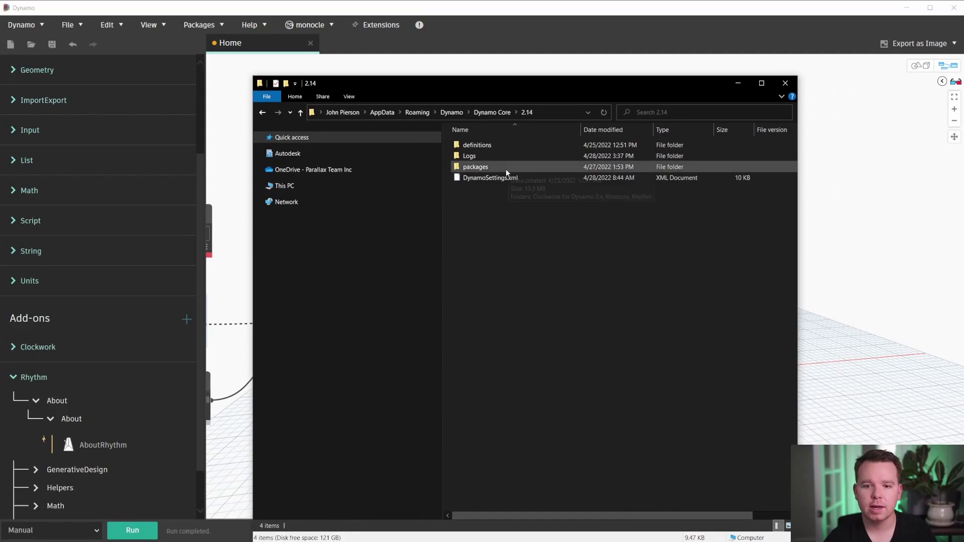
# Open DynamoSettings.xml with Notepad++ and minimize File Explorer
pyautogui.click(501, 178)
pyautogui.rightClick(501, 183)
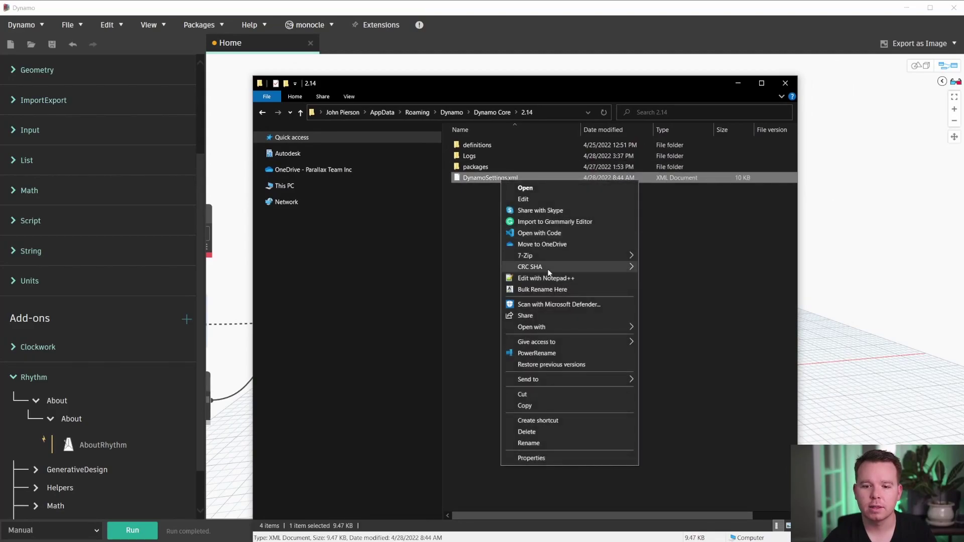
pyautogui.click(524, 276)
pyautogui.click(738, 83)
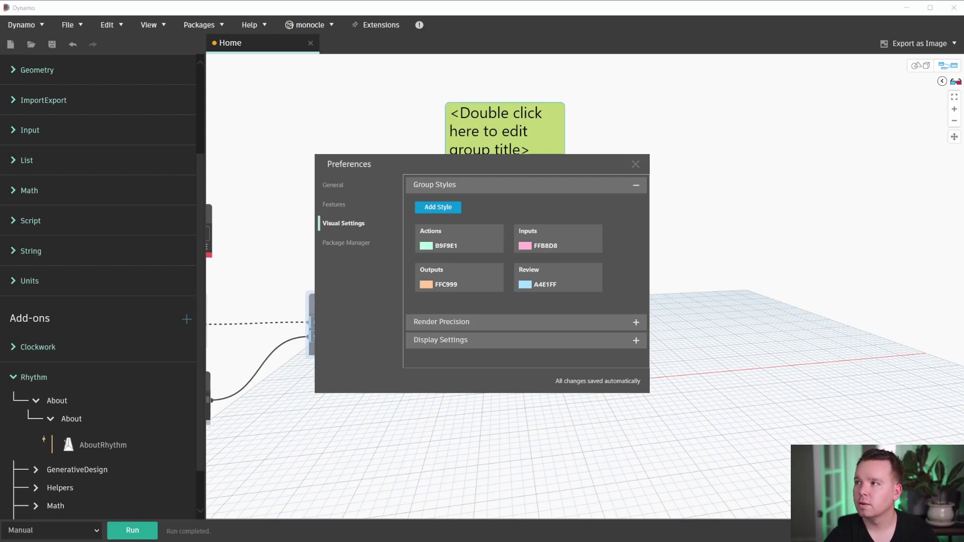
# Inspect the GroupStyleItemsList in DynamoSettings.xml, still listing TEST, then minimize Notepad++
pyautogui.hotkey('alt', 'Tab')
pyautogui.scroll(-20, 543, 267)
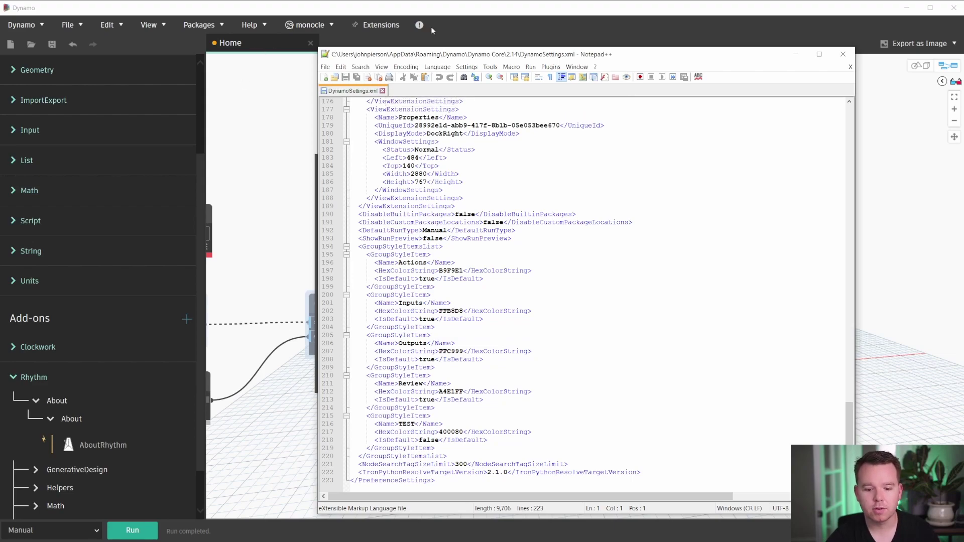
pyautogui.click(874, 57)
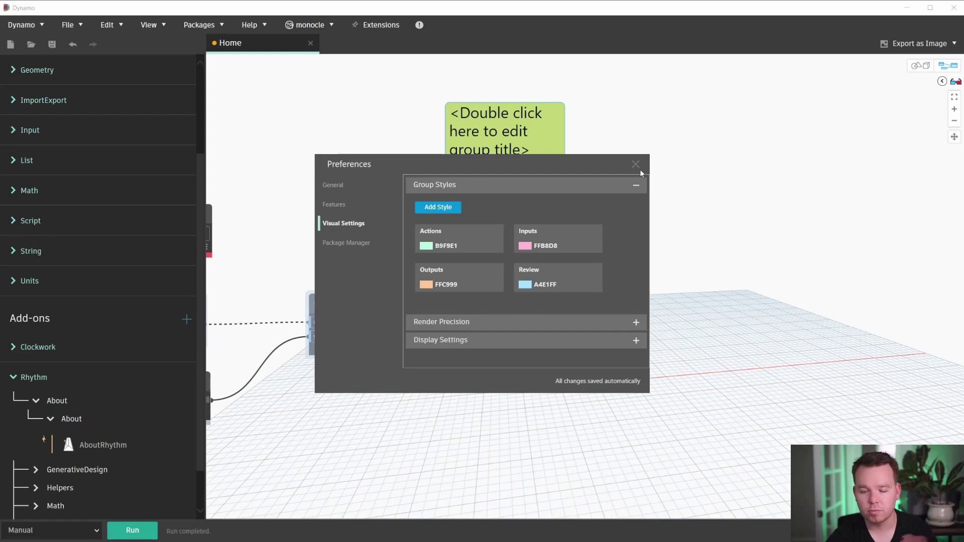
# Add and save a new group style named 'Override'
pyautogui.click(438, 207)
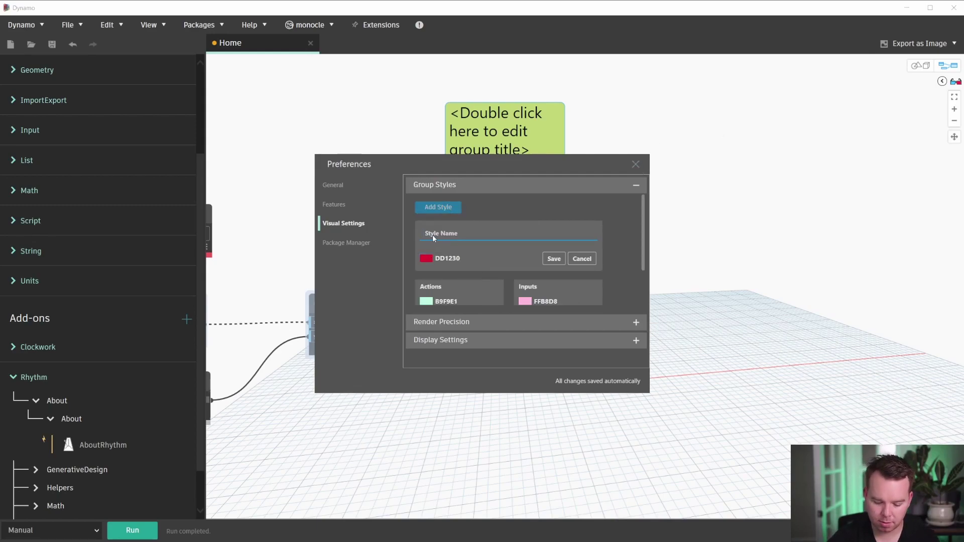
pyautogui.write('OVerride')
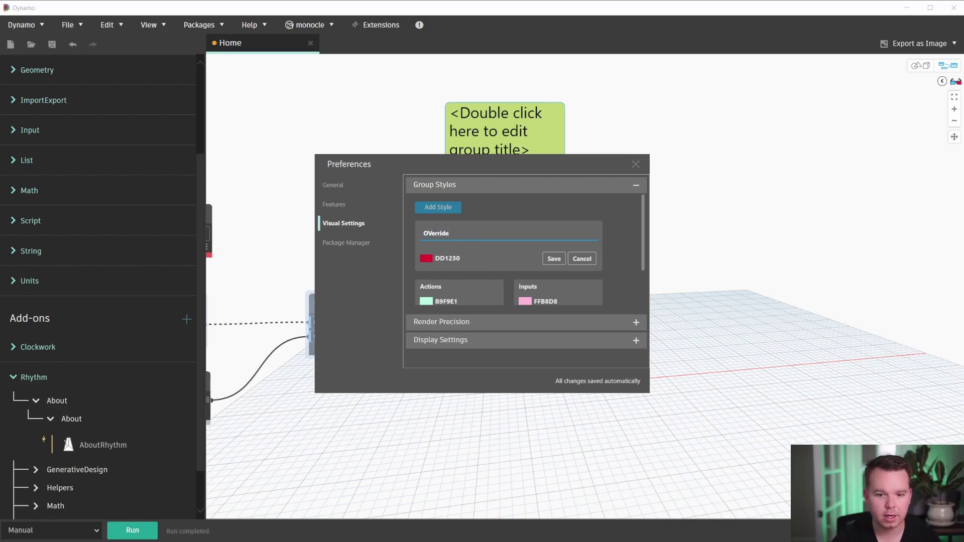
pyautogui.click(432, 233)
pyautogui.press('BackSpace')
pyautogui.write('v')
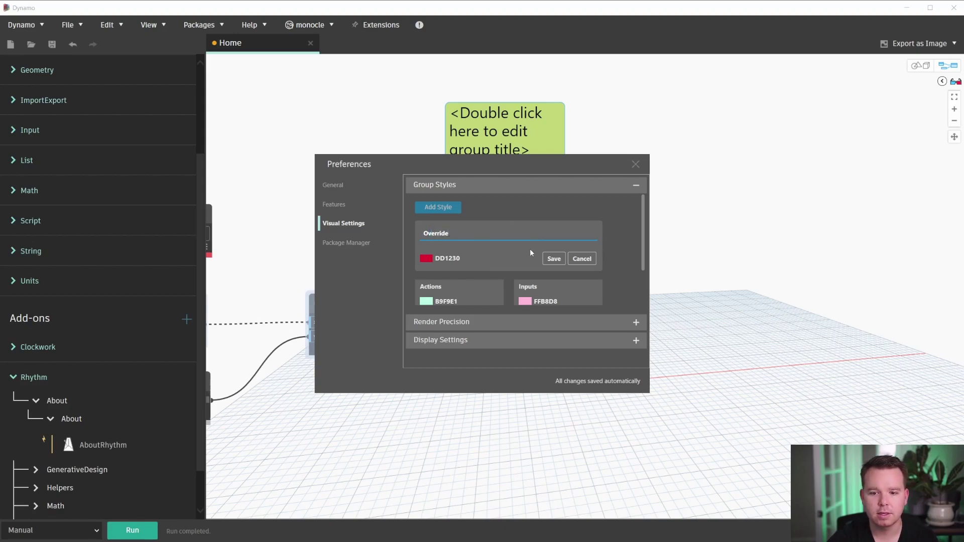
pyautogui.click(554, 259)
# Close Preferences and apply the Override style to the AboutRhythm group
pyautogui.click(636, 164)
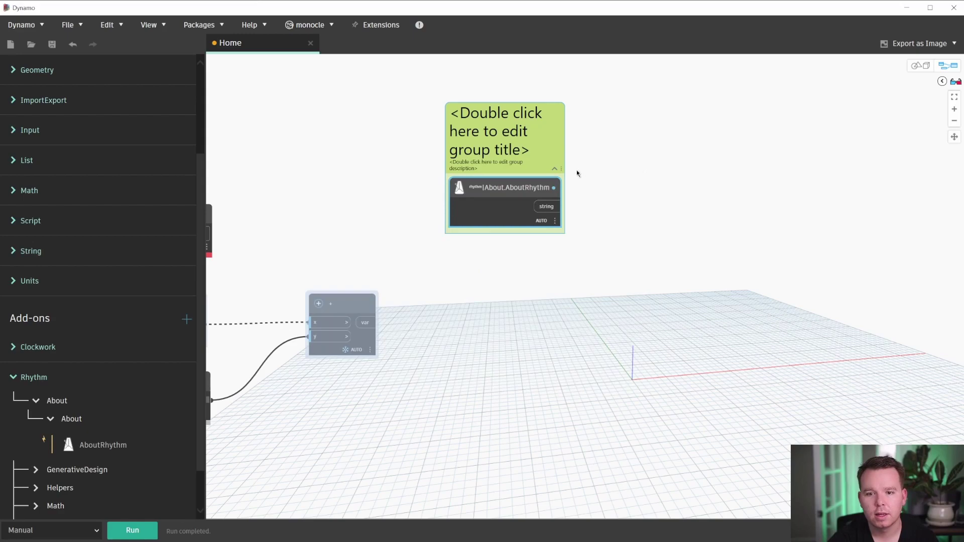
pyautogui.rightClick(560, 174)
pyautogui.moveTo(584, 246)
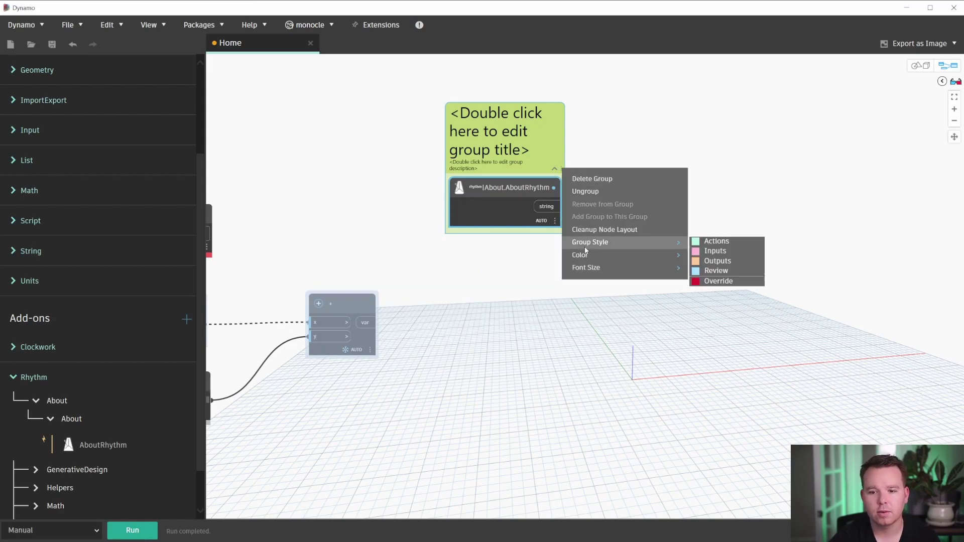
pyautogui.click(707, 281)
pyautogui.scroll(3, 549, 134)
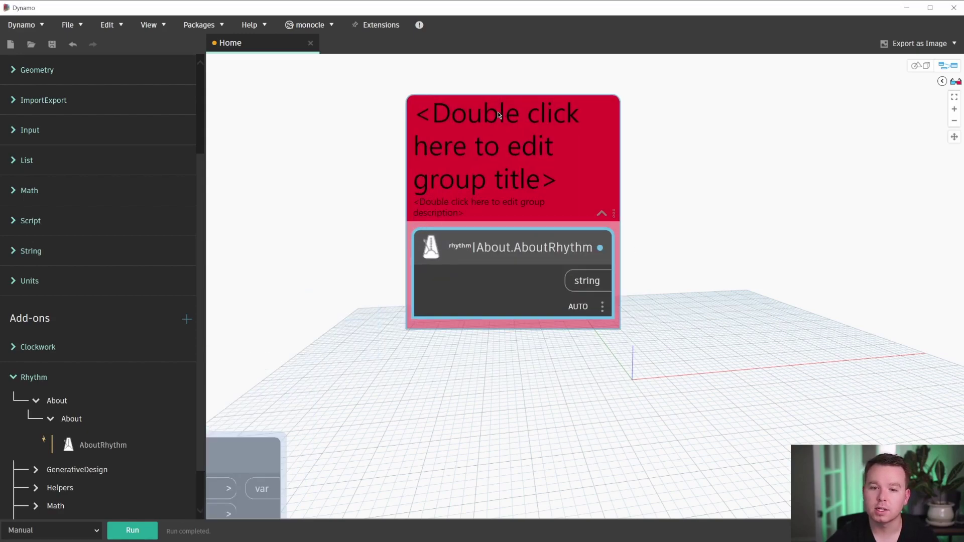
pyautogui.scroll(-2, 420, 152)
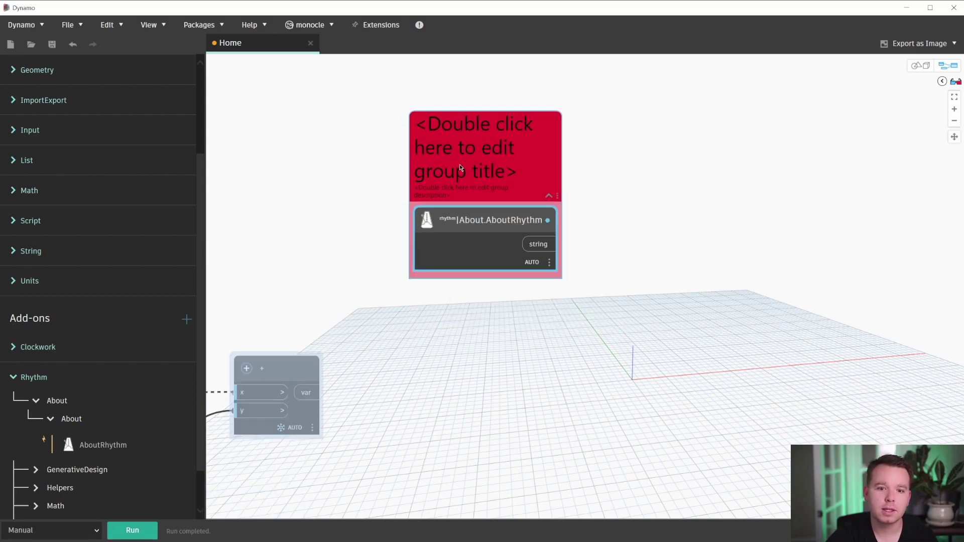
pyautogui.click(582, 220)
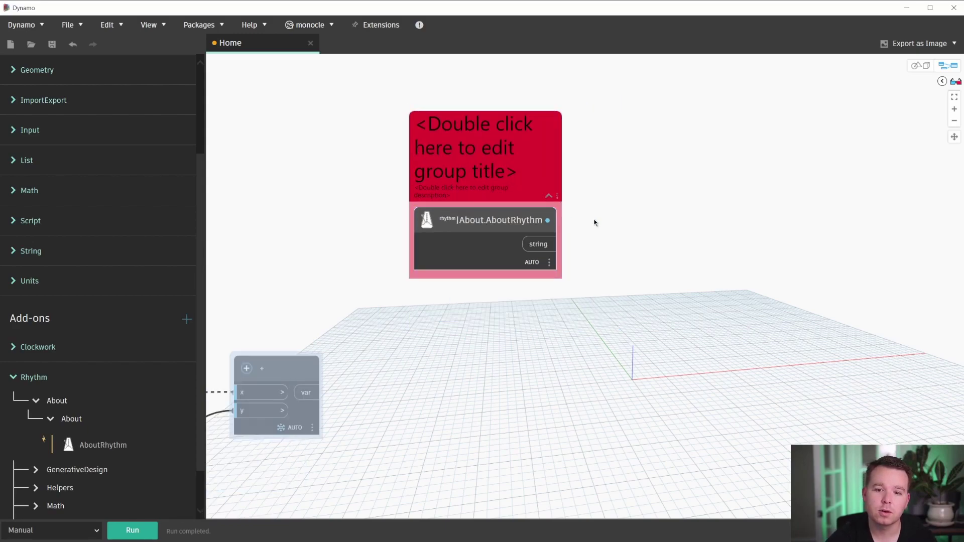
pyautogui.click(329, 28)
# Restore monocle's default settings and view colour options for the two selected Code Blocks
pyautogui.moveTo(332, 185)
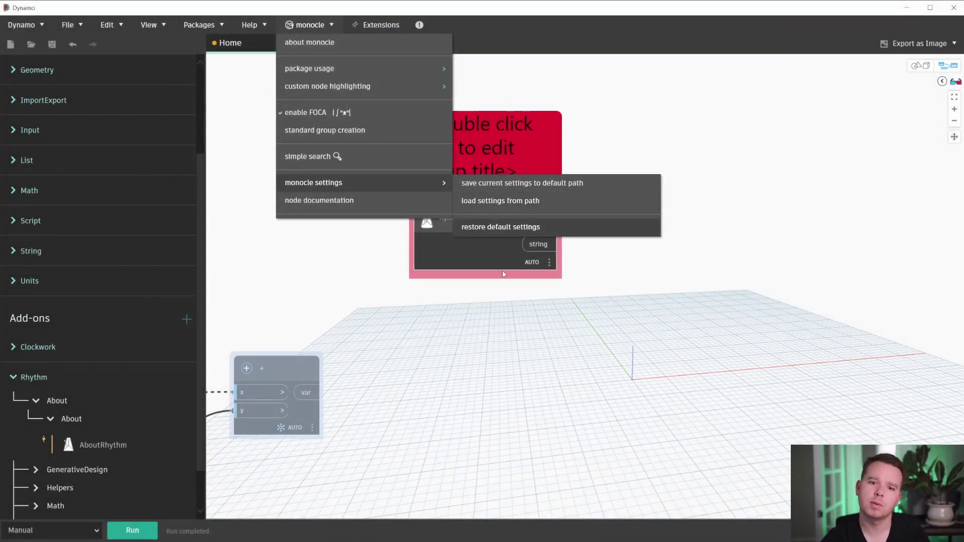
pyautogui.click(511, 223)
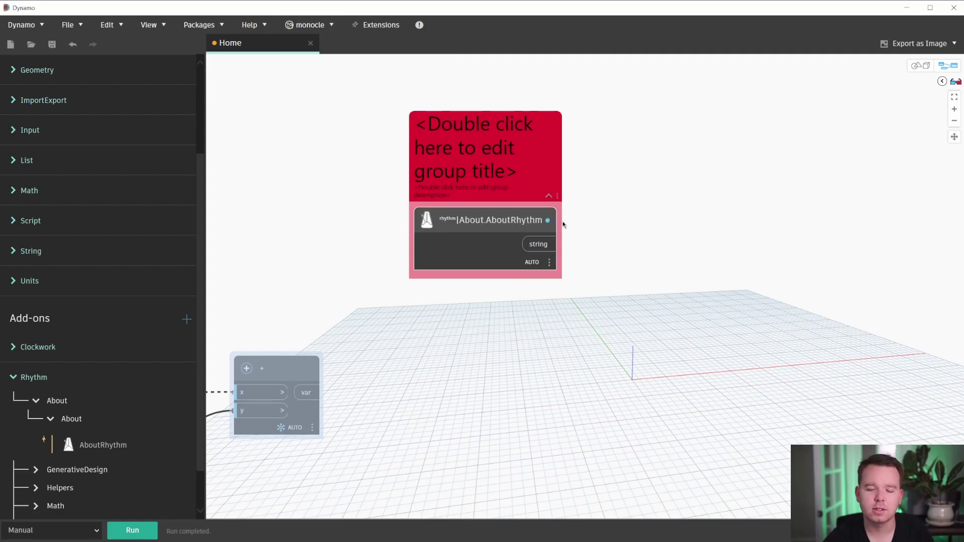
pyautogui.moveTo(469, 259); pyautogui.dragTo(251, 182)
pyautogui.scroll(3, 419, 181)
pyautogui.click(382, 177)
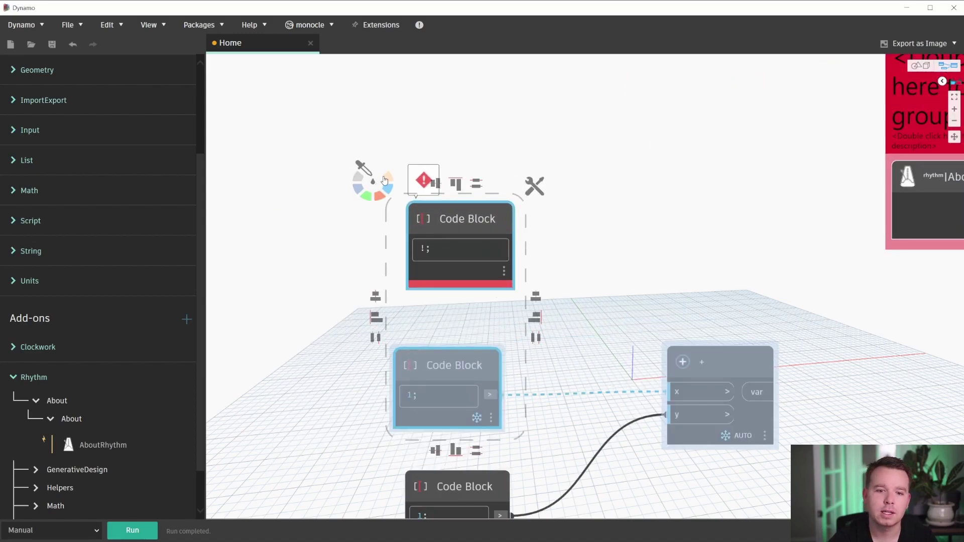
pyautogui.scroll(-3, 464, 197)
pyautogui.click(578, 200)
# Review the red group's Group Style submenu and move the group closer to the Code Blocks
pyautogui.moveTo(590, 201); pyautogui.dragTo(523, 185, button='middle')
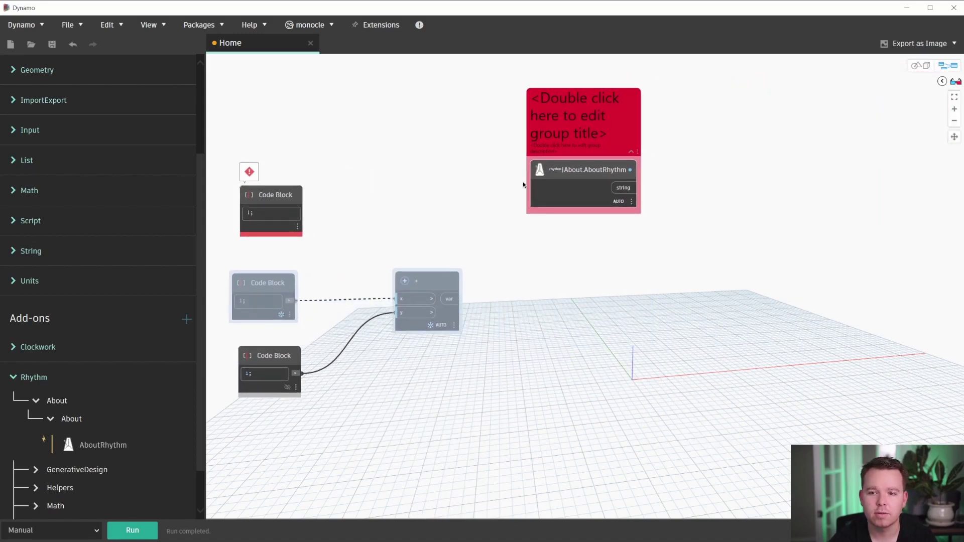
pyautogui.click(637, 153)
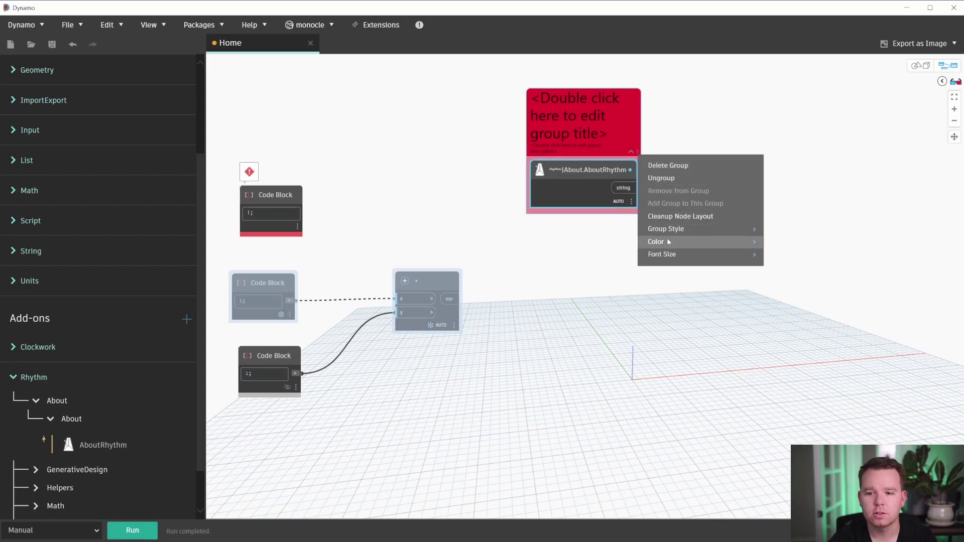
pyautogui.moveTo(667, 229)
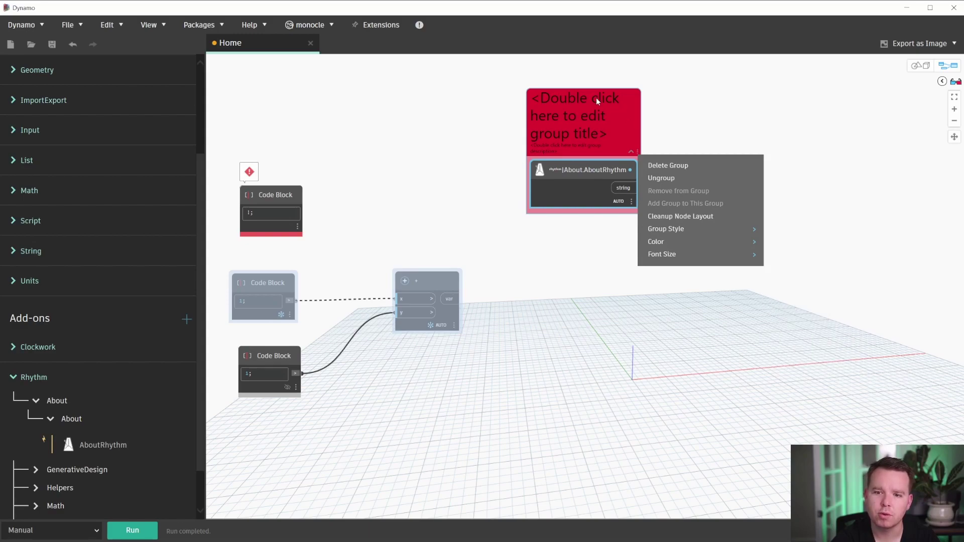
pyautogui.scroll(-2, 477, 173)
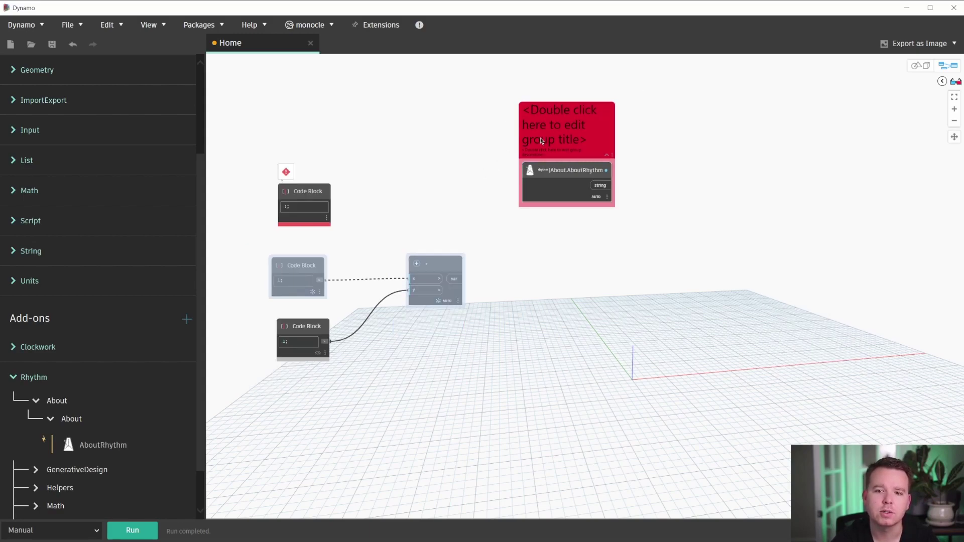
pyautogui.moveTo(540, 138); pyautogui.dragTo(426, 148)
pyautogui.moveTo(388, 160); pyautogui.dragTo(501, 113, button='middle')
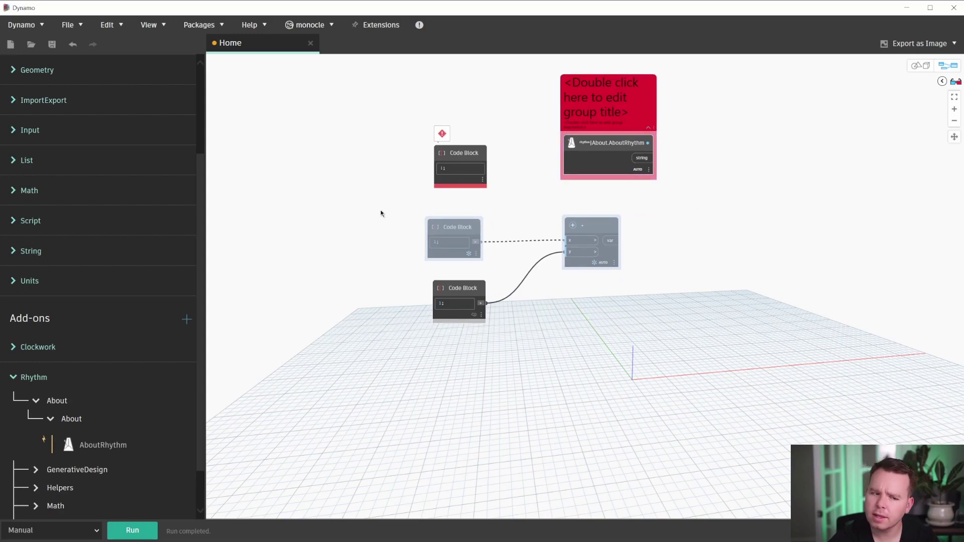
# Read the 2.14 release post through 'Groups and getting Stylish', then minimize the browser
pyautogui.hotkey('alt', 'Tab')
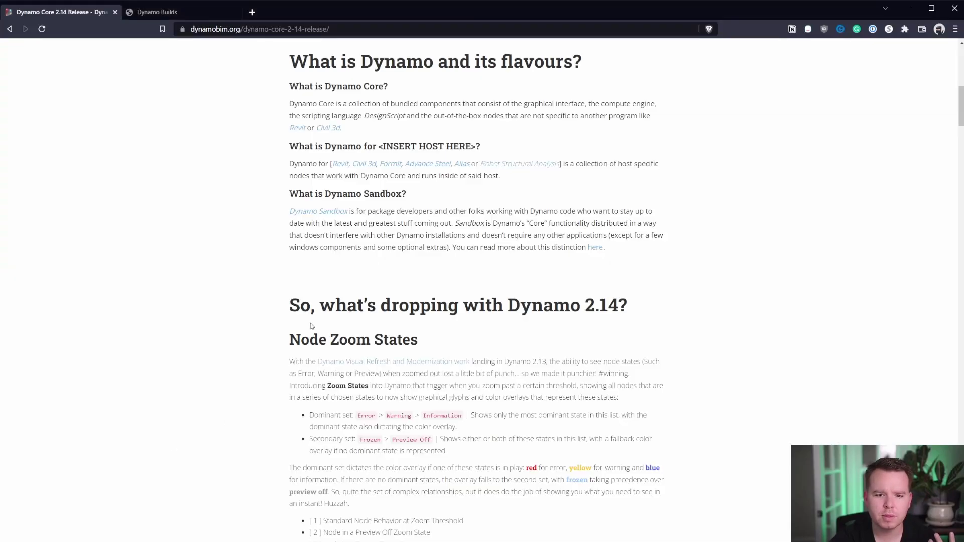
pyautogui.scroll(-20, 311, 326)
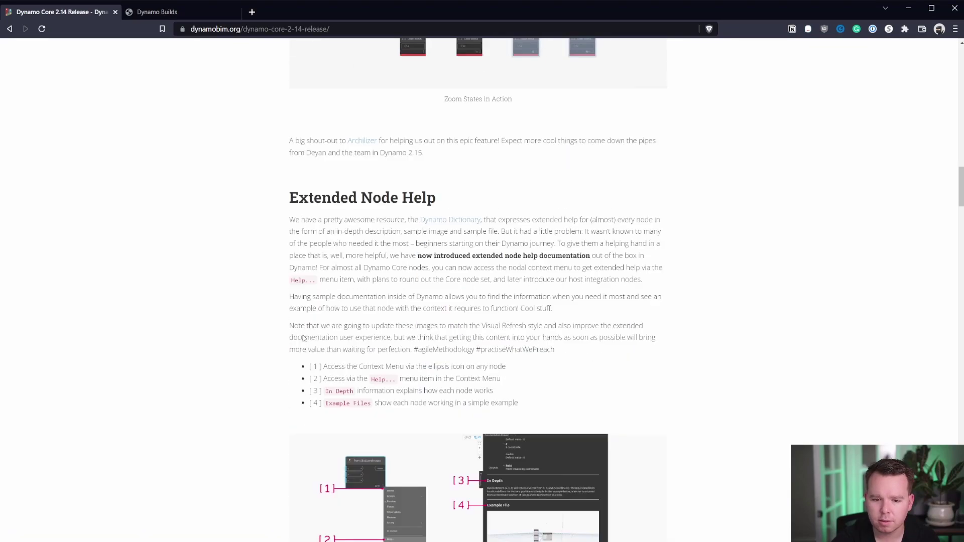
pyautogui.scroll(-7, 303, 337)
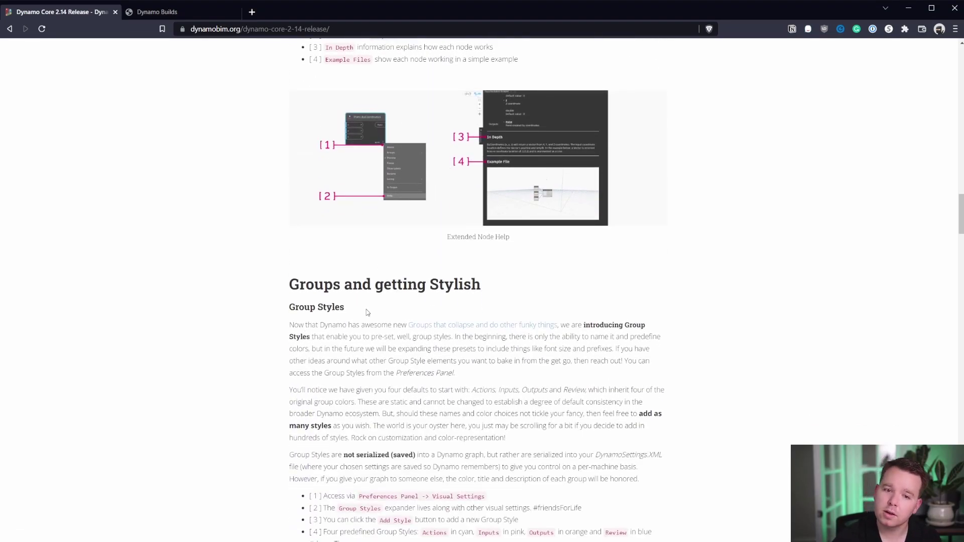
pyautogui.scroll(-9, 359, 263)
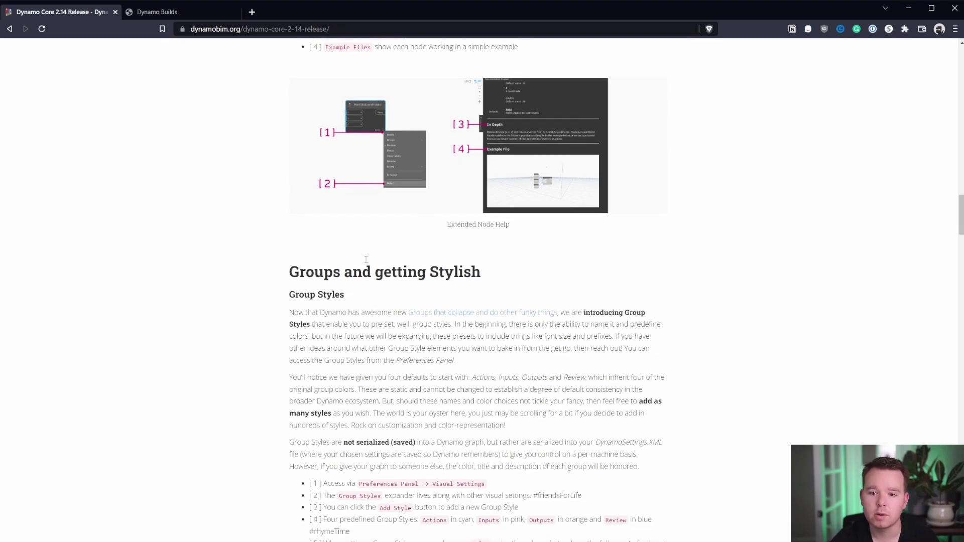
pyautogui.scroll(-9, 366, 263)
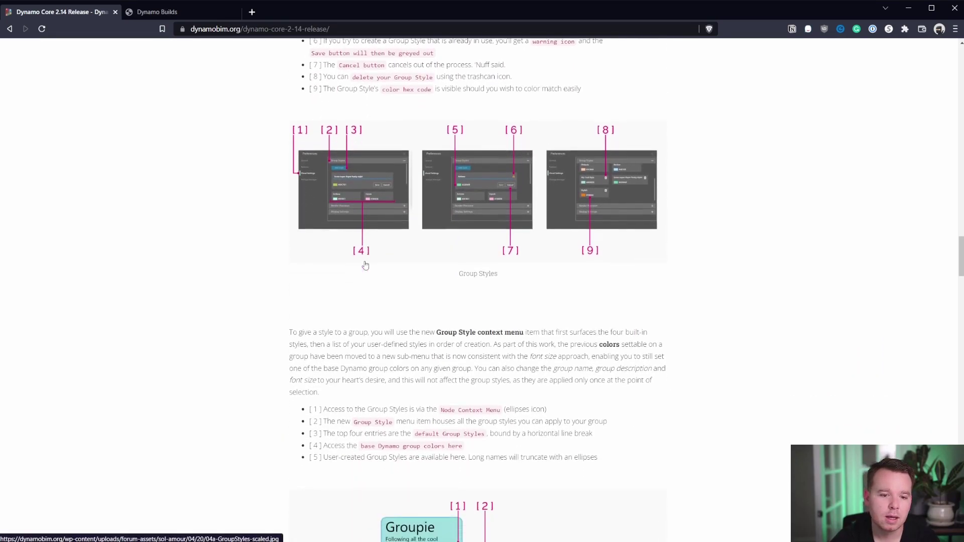
pyautogui.scroll(-8, 368, 266)
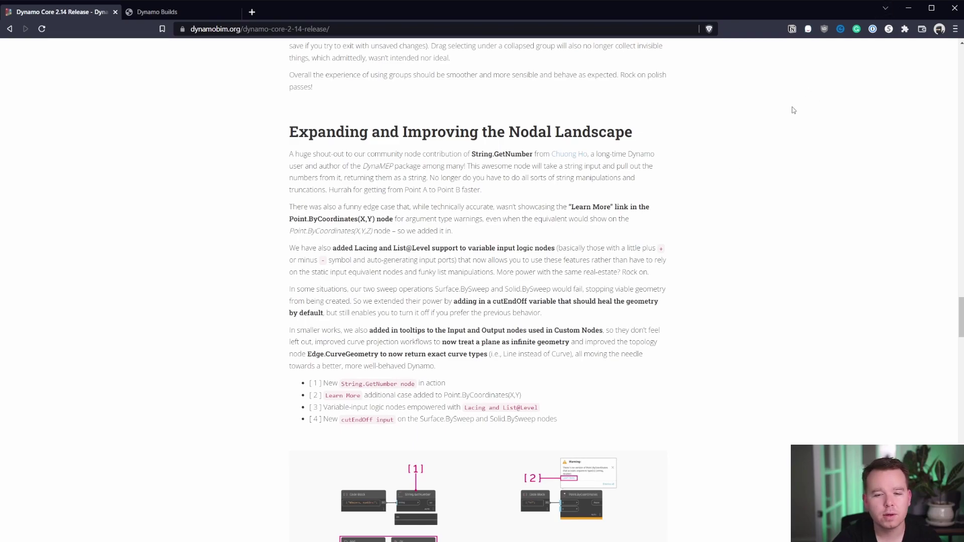
pyautogui.click(908, 8)
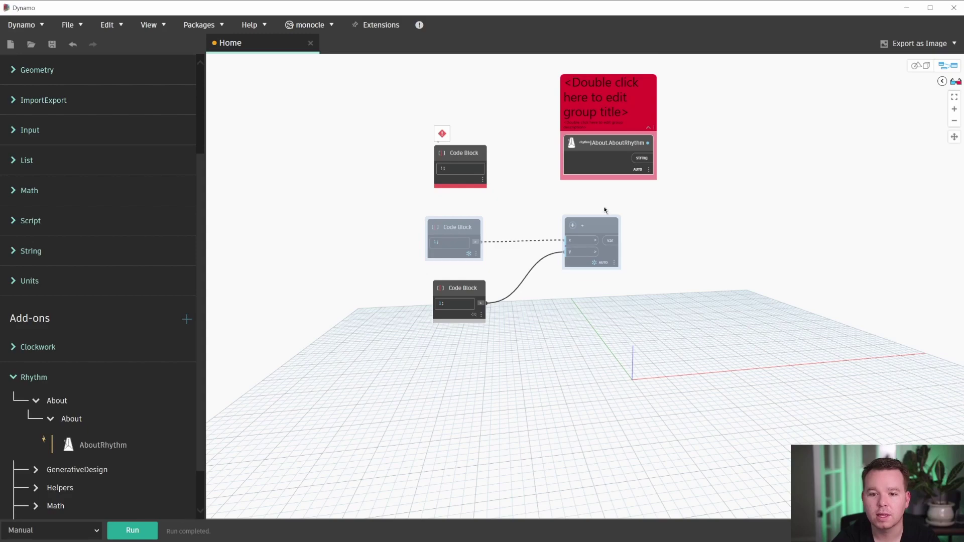
# Move the + node into the red group alongside the AboutRhythm node
pyautogui.moveTo(602, 261); pyautogui.dragTo(703, 177)
pyautogui.scroll(2, 759, 225)
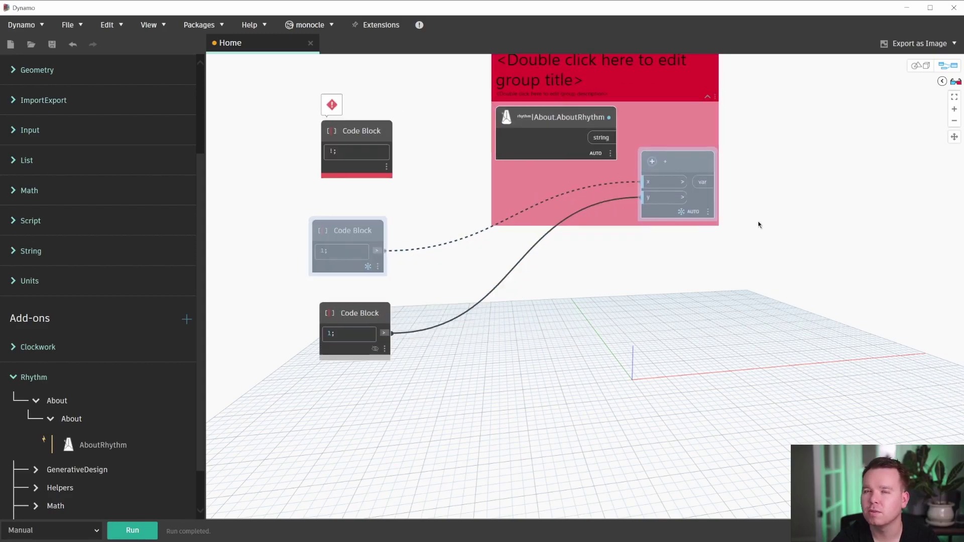
pyautogui.scroll(1, 758, 218)
pyautogui.moveTo(758, 213); pyautogui.dragTo(688, 287, button='middle')
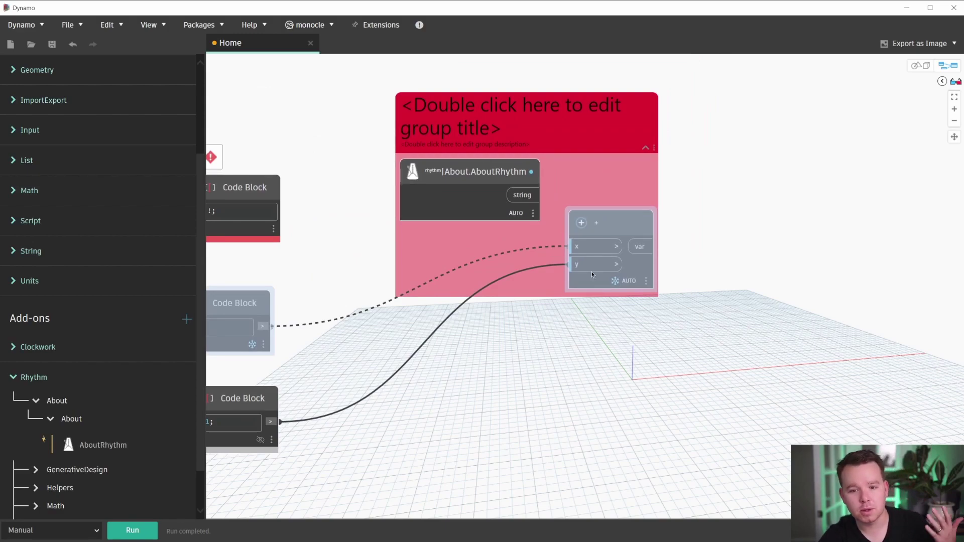
pyautogui.moveTo(590, 270)
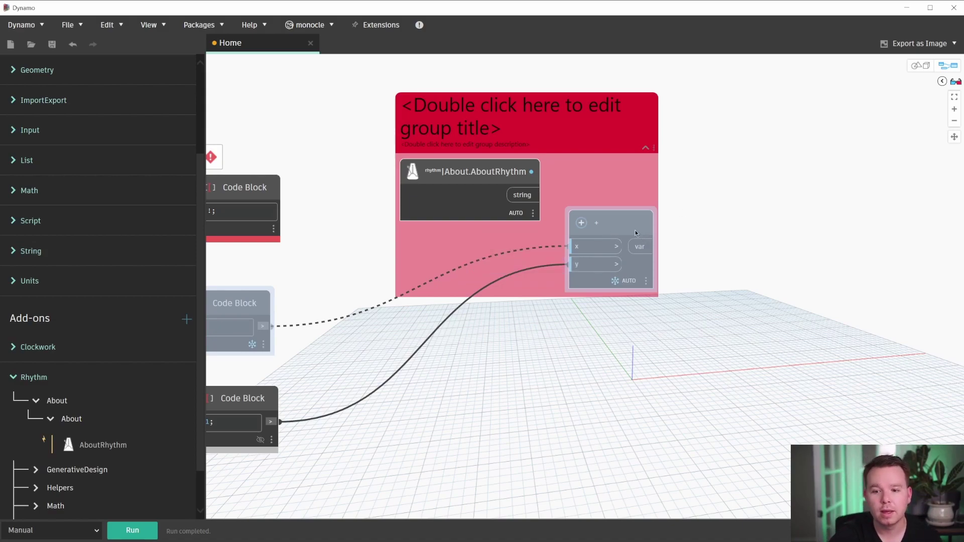
pyautogui.scroll(-5, 763, 248)
pyautogui.scroll(3, 436, 217)
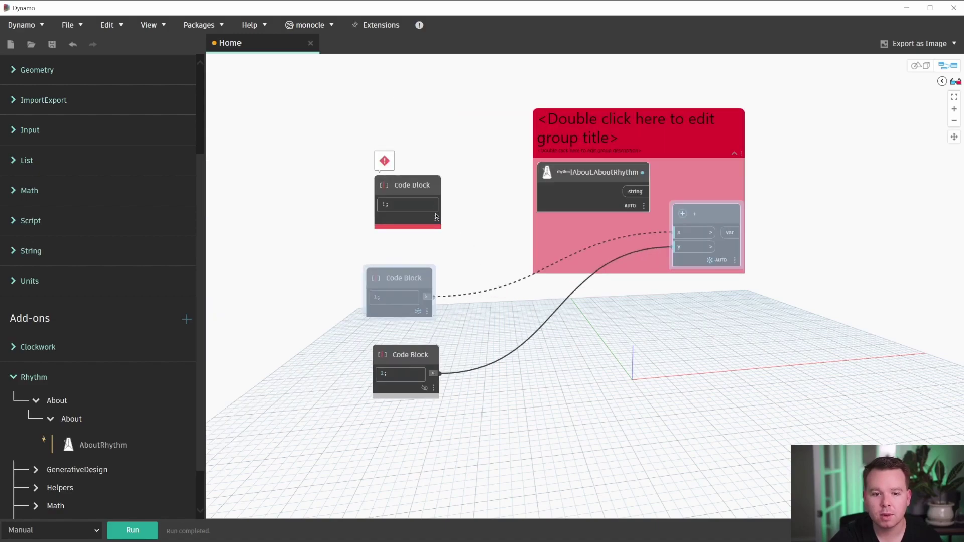
# Add the '1;' Code Block to the red group, shift the group up-right, and reposition the block inside
pyautogui.moveTo(406, 272); pyautogui.dragTo(537, 251)
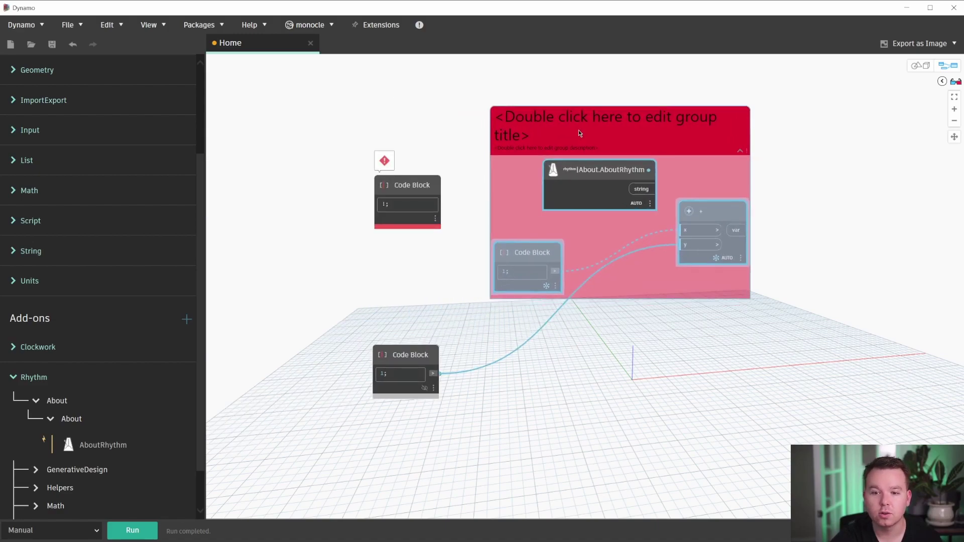
pyautogui.moveTo(579, 132); pyautogui.dragTo(609, 100)
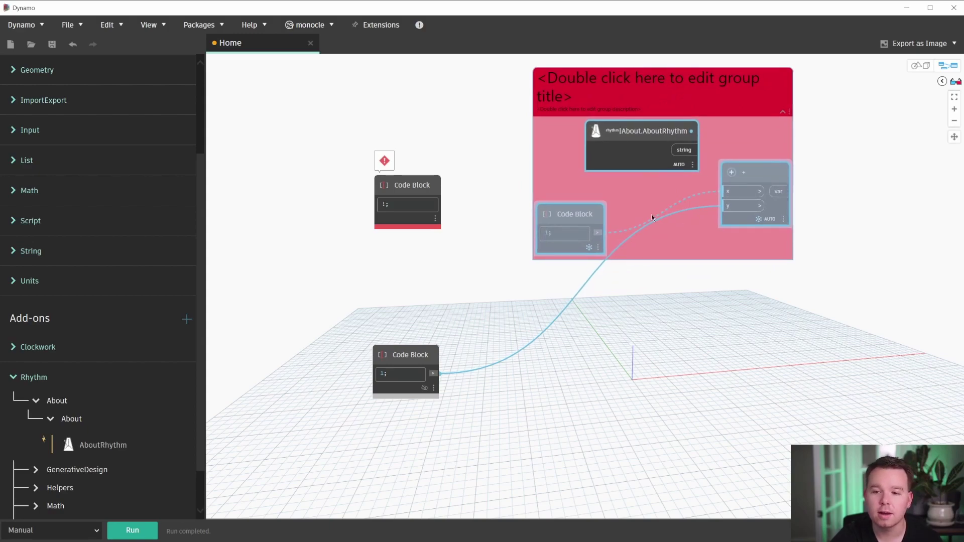
pyautogui.moveTo(574, 215); pyautogui.dragTo(625, 190)
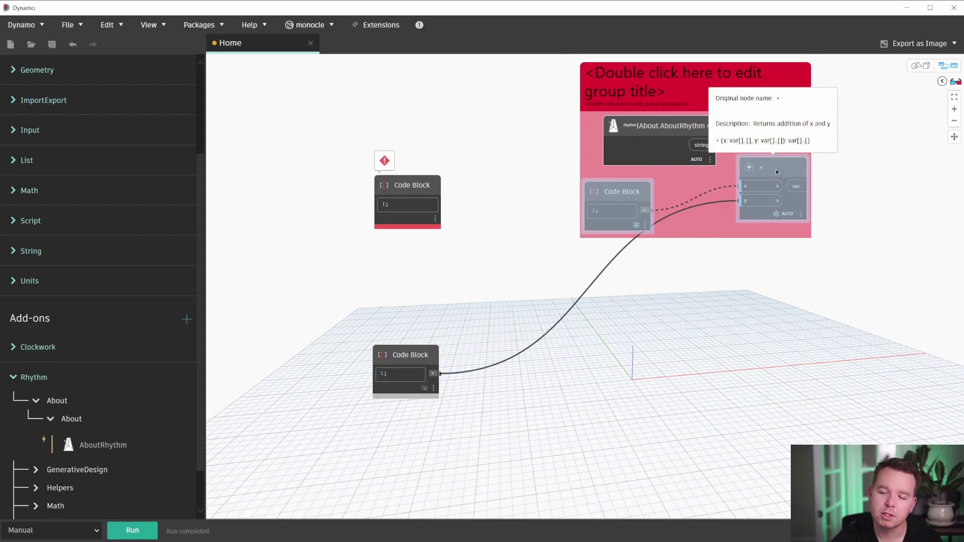
# Pull the + node out of the red group and back in, then add and remove the other Code Block
pyautogui.moveTo(775, 170); pyautogui.dragTo(882, 316)
pyautogui.moveTo(744, 361); pyautogui.dragTo(517, 246, button='middle')
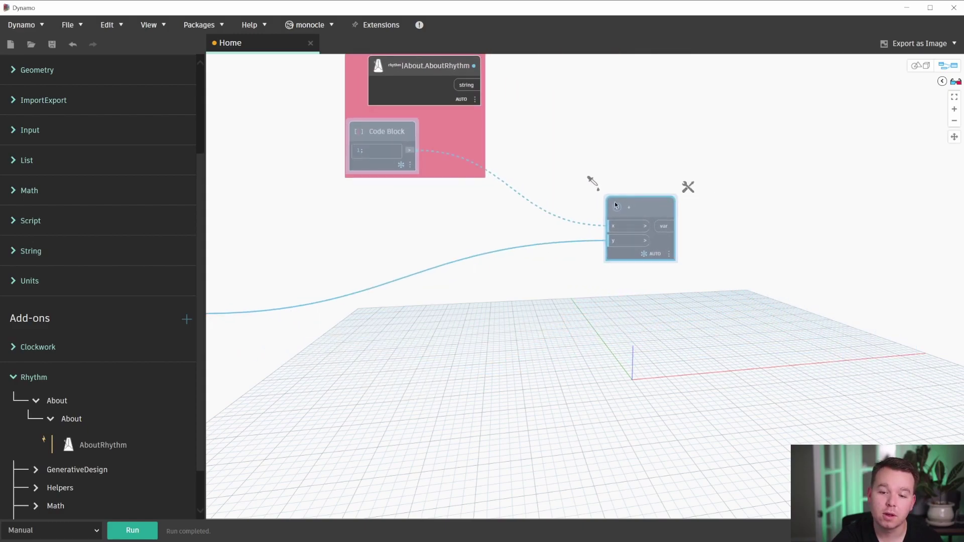
pyautogui.moveTo(615, 201); pyautogui.dragTo(578, 164)
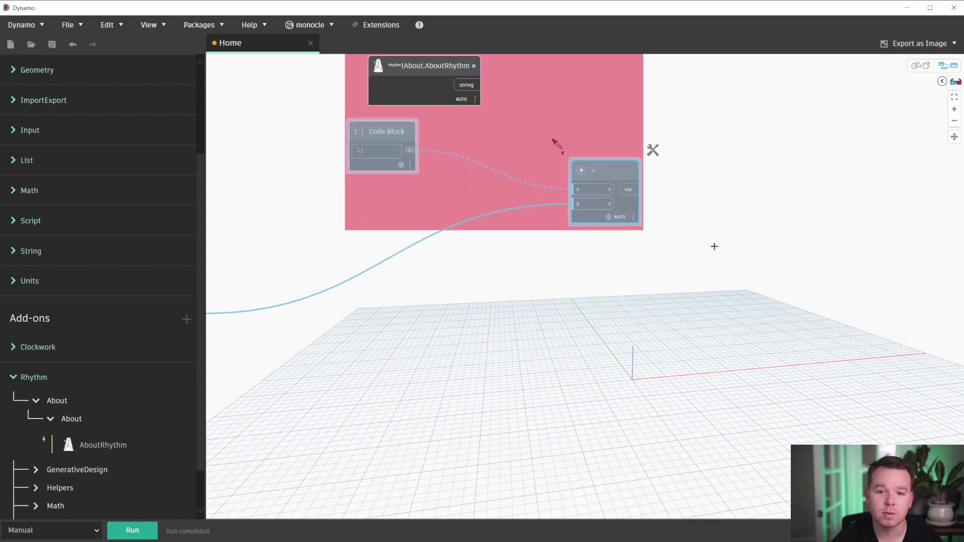
pyautogui.moveTo(609, 202); pyautogui.dragTo(629, 236, button='middle')
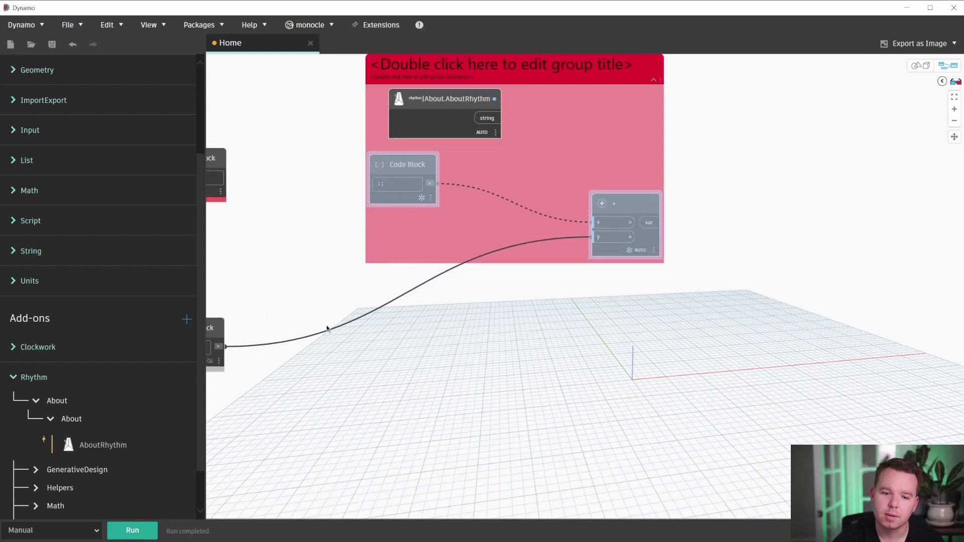
pyautogui.moveTo(216, 327); pyautogui.dragTo(502, 226)
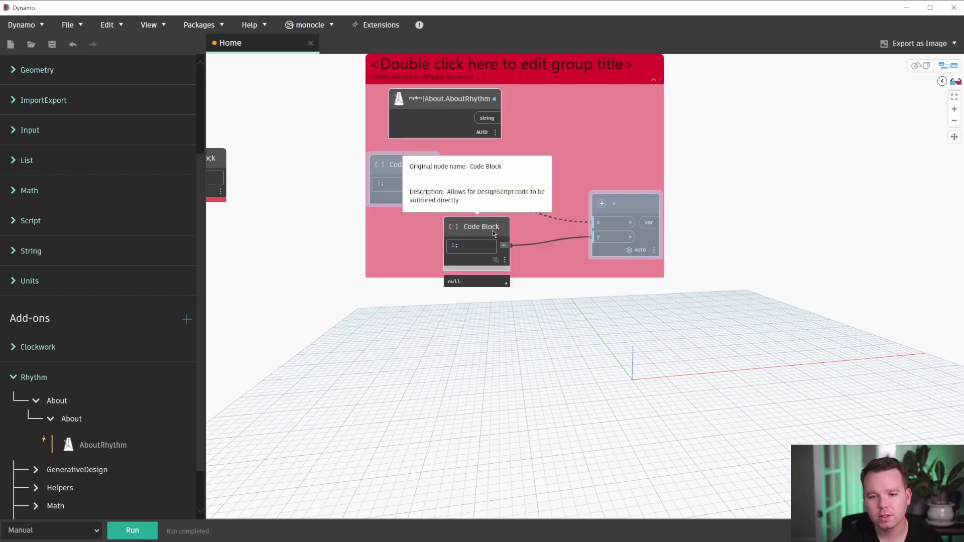
pyautogui.moveTo(491, 231); pyautogui.dragTo(514, 384)
# Box-select the Code Block and + node and drag them out of the red group
pyautogui.click(343, 234)
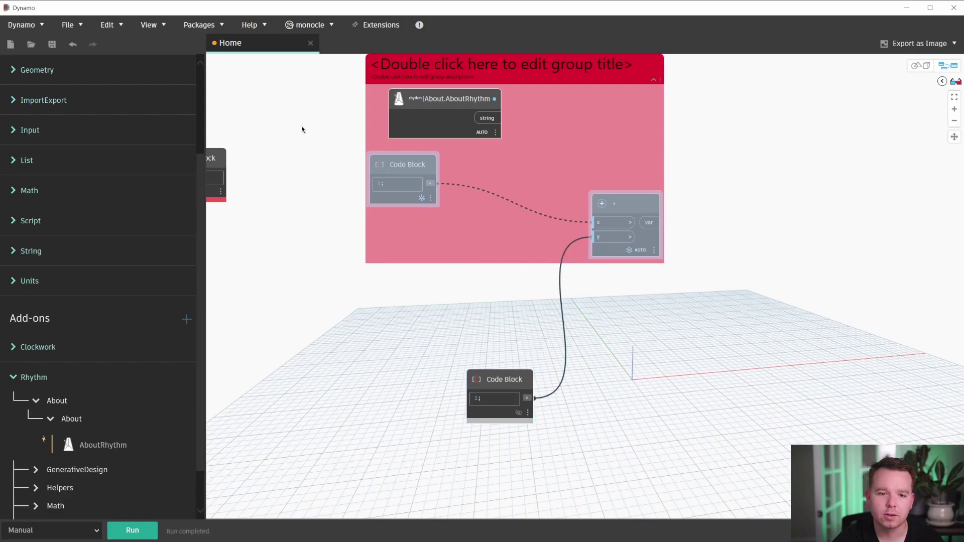
pyautogui.moveTo(312, 135); pyautogui.dragTo(740, 303)
pyautogui.moveTo(607, 197); pyautogui.dragTo(704, 246)
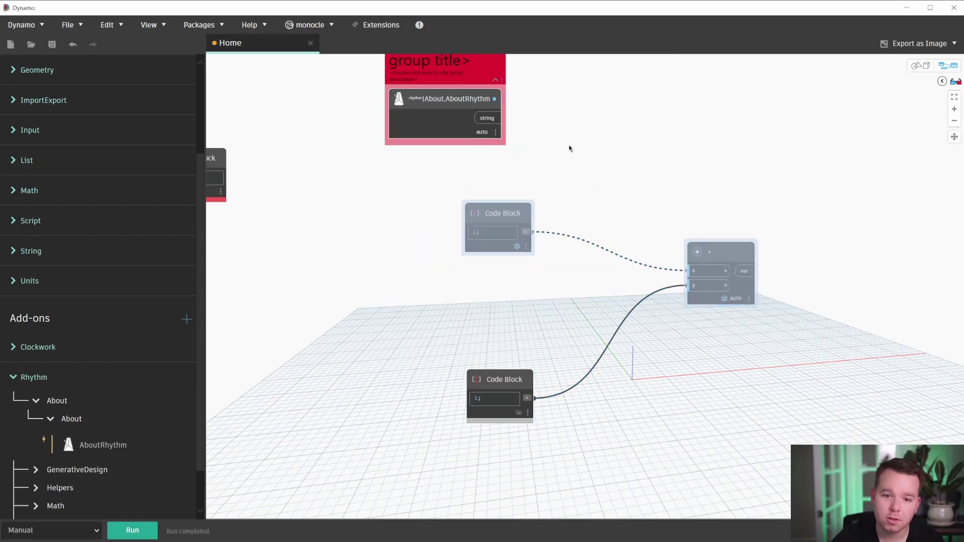
pyautogui.scroll(-2, 585, 184)
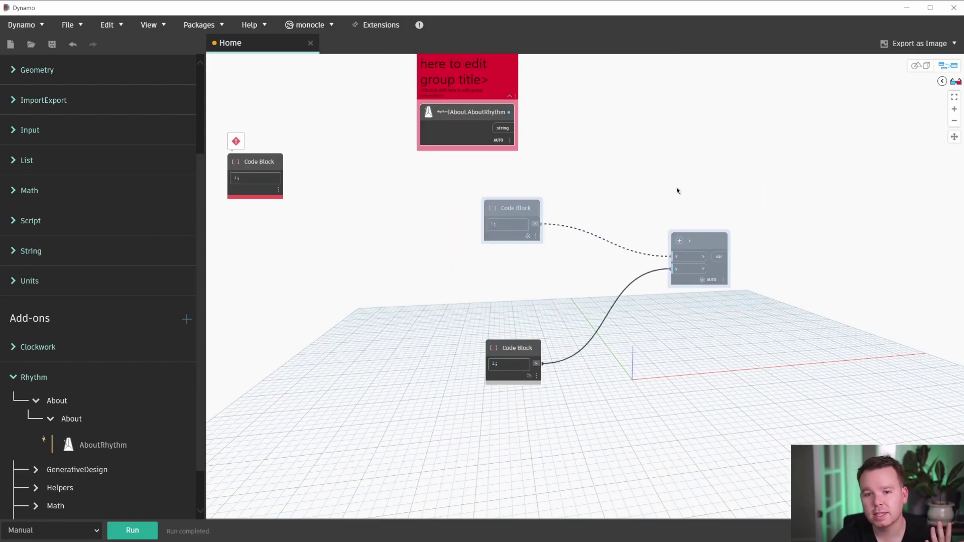